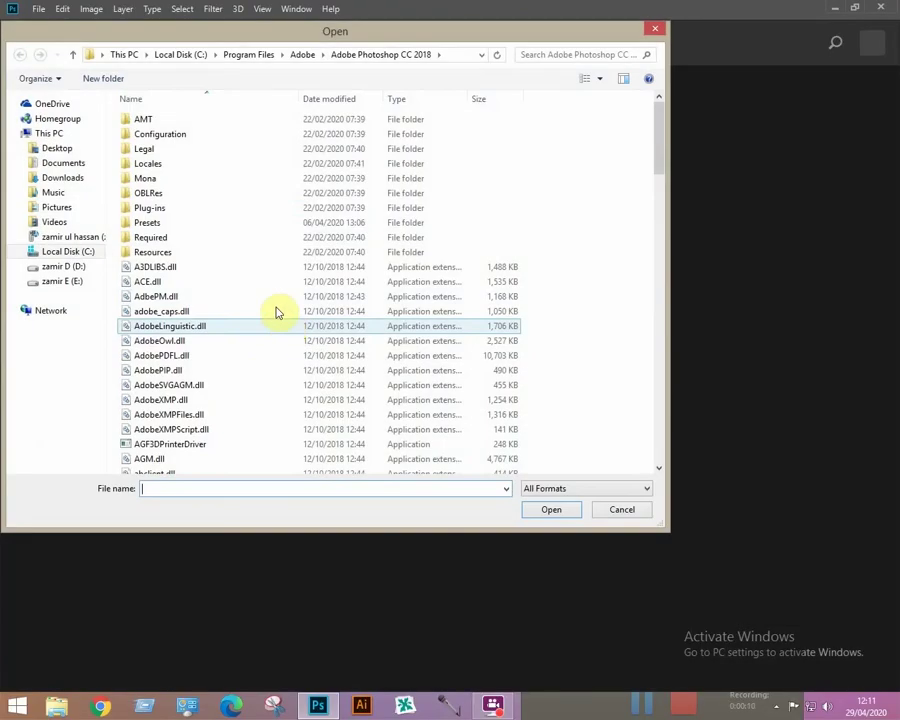
- Open the portrait and Vintage-Hd-Flower-Pictures.jpg together from Desktop > New folder > 5 pp
left_click(58, 148)
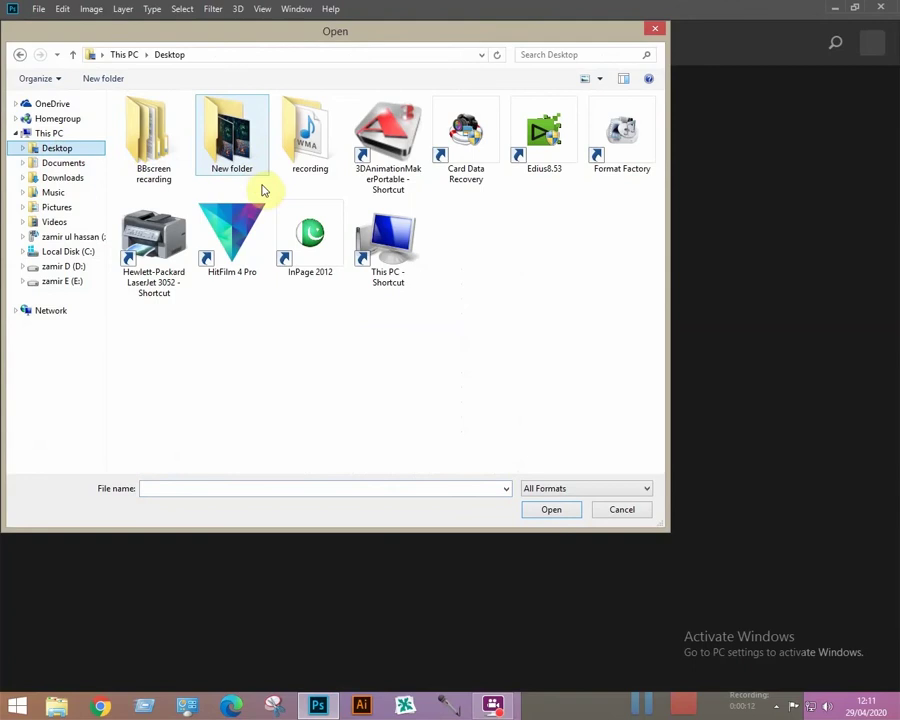
double_click(233, 145)
double_click(148, 142)
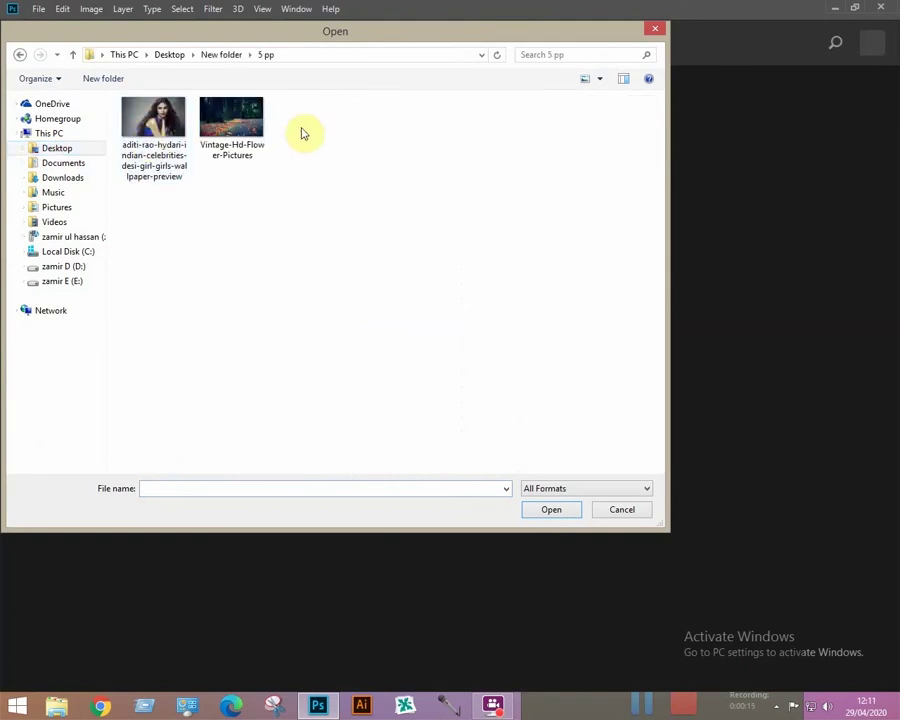
left_click_drag(303, 133, 147, 161)
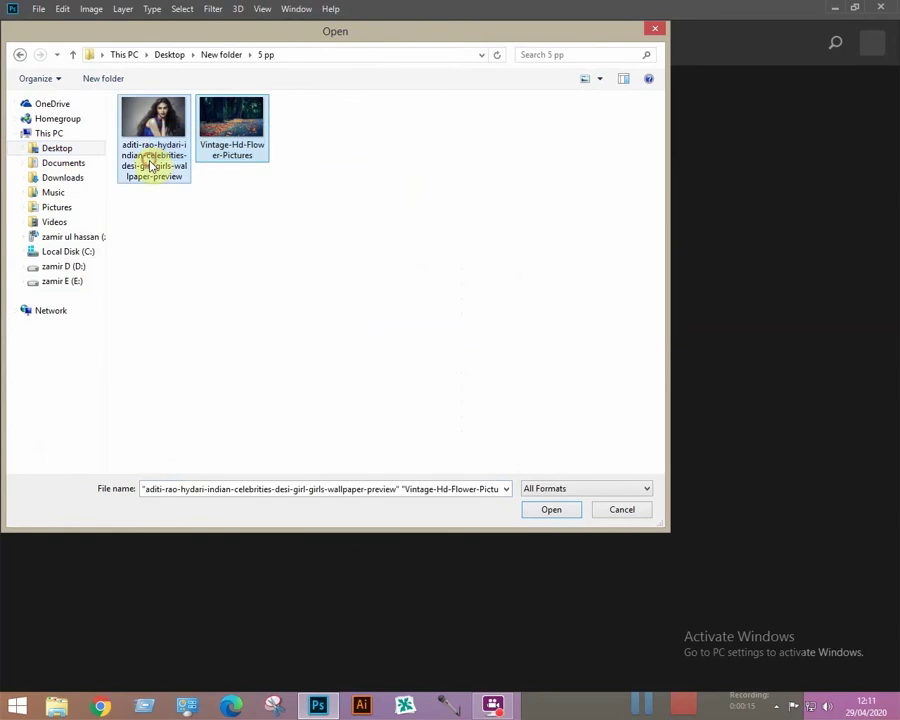
left_click(551, 510)
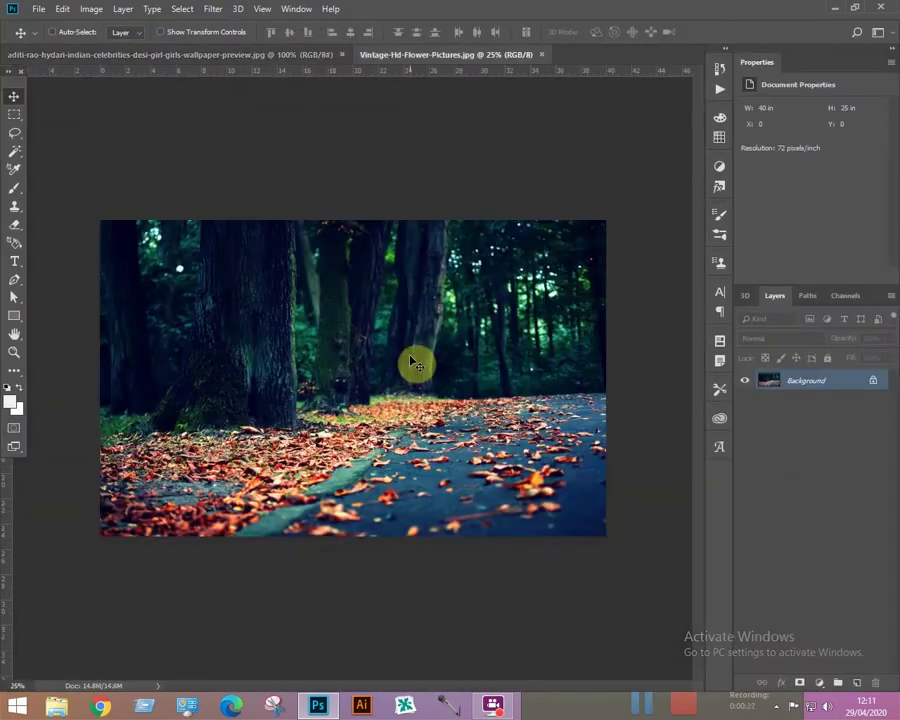
- Copy the whole portrait, close its document, and paste it into the forest image as Layer 1
left_click(230, 55)
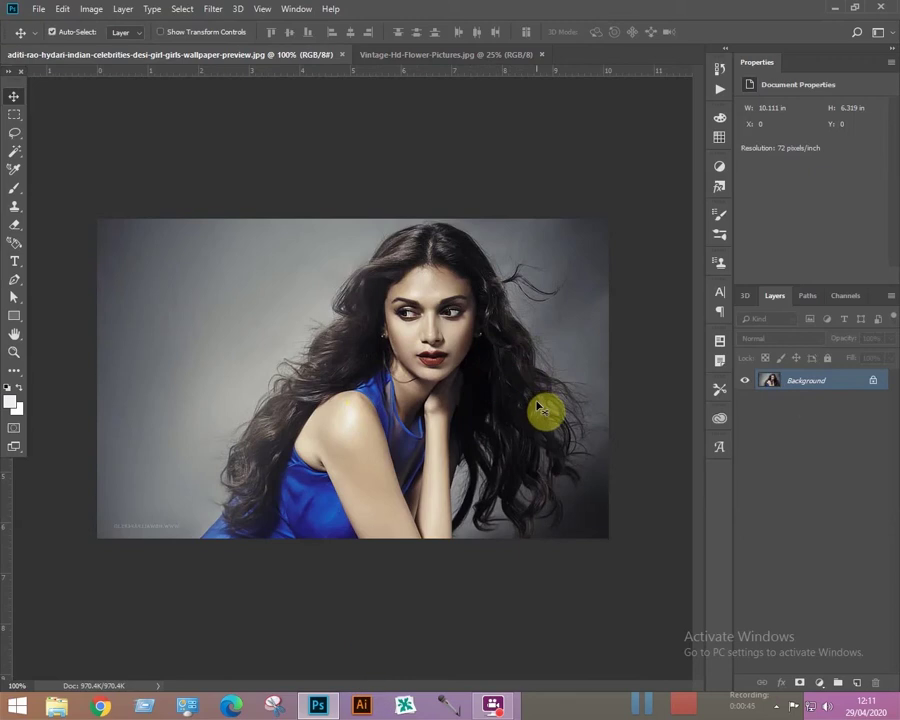
key("ctrl+a")
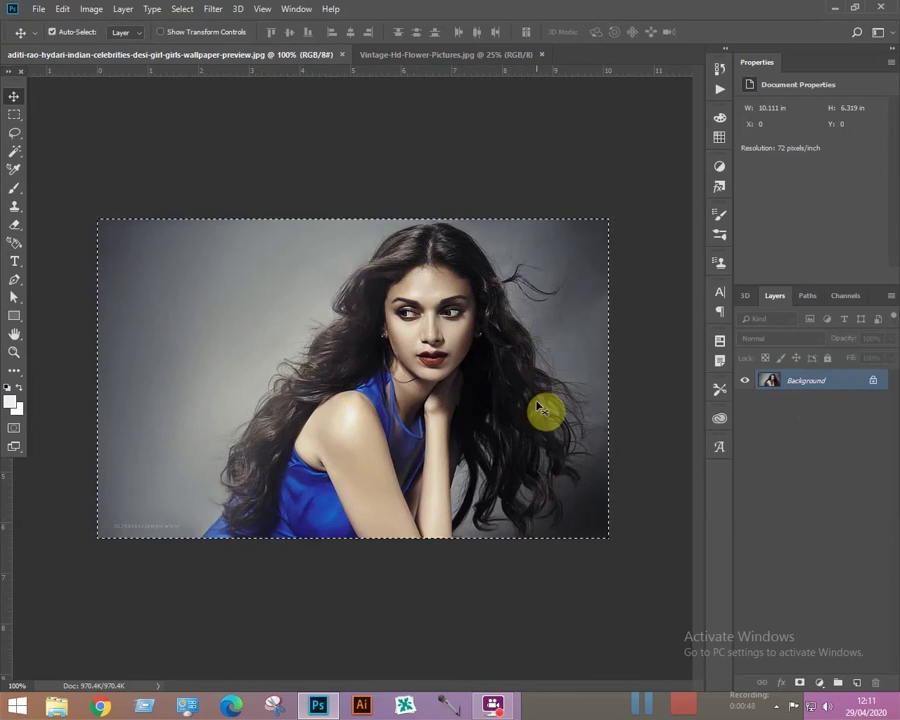
key("ctrl+w")
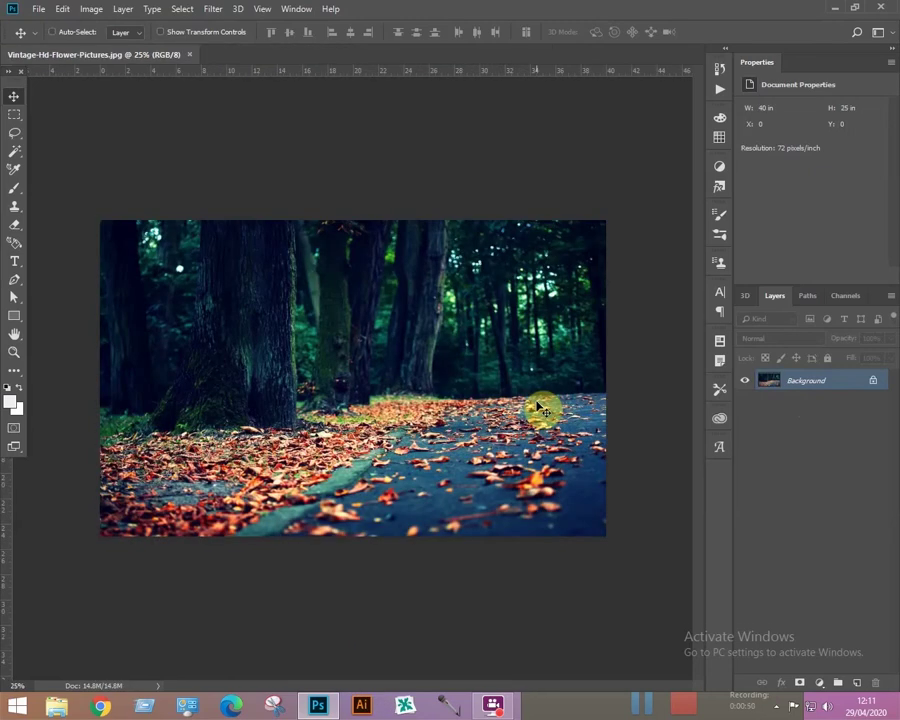
key("ctrl+v")
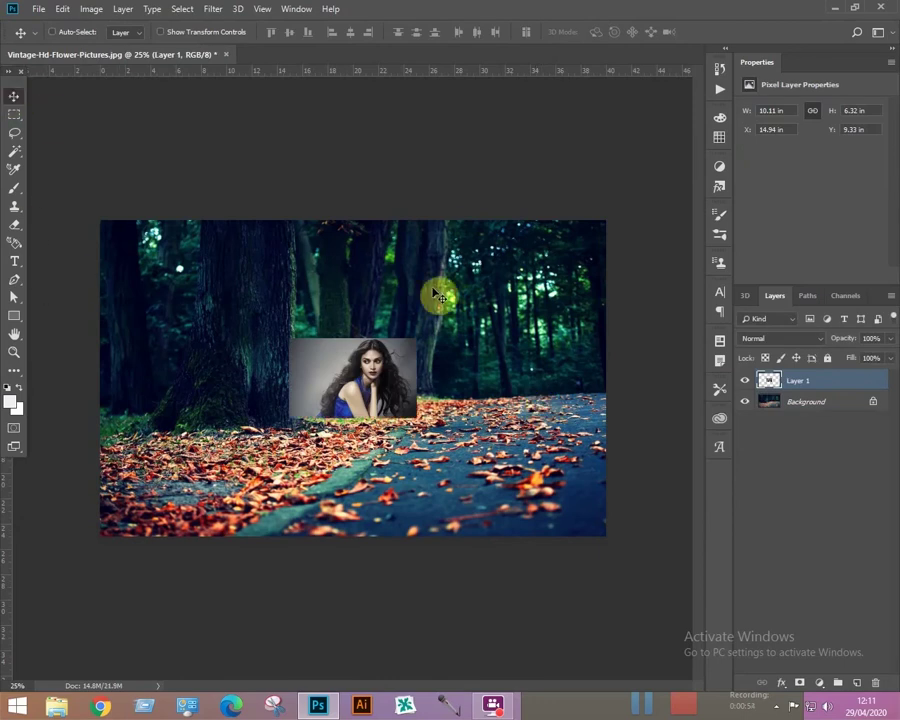
- Move the portrait to the scene's bottom edge and scale it up to about 32.53 × 20.33 in
left_click_drag(362, 388, 276, 503)
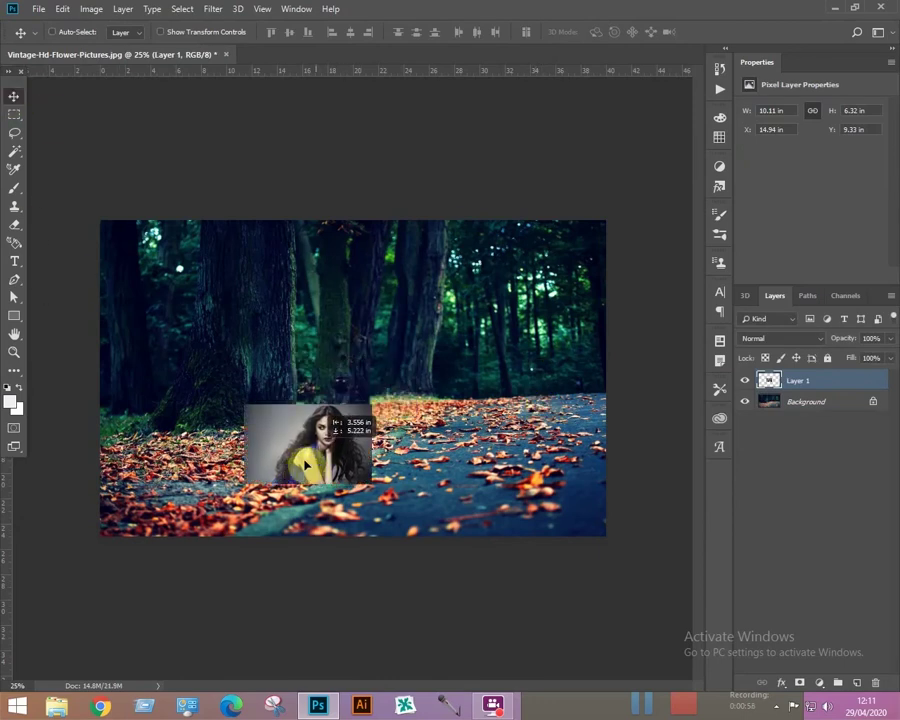
left_click_drag(340, 487, 342, 486)
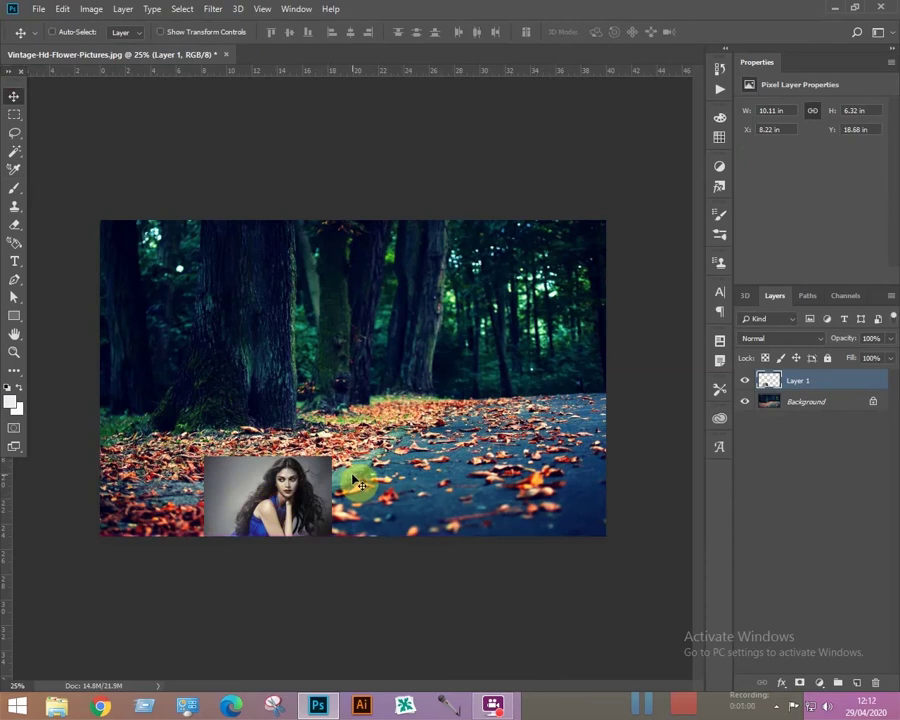
key("ctrl+t")
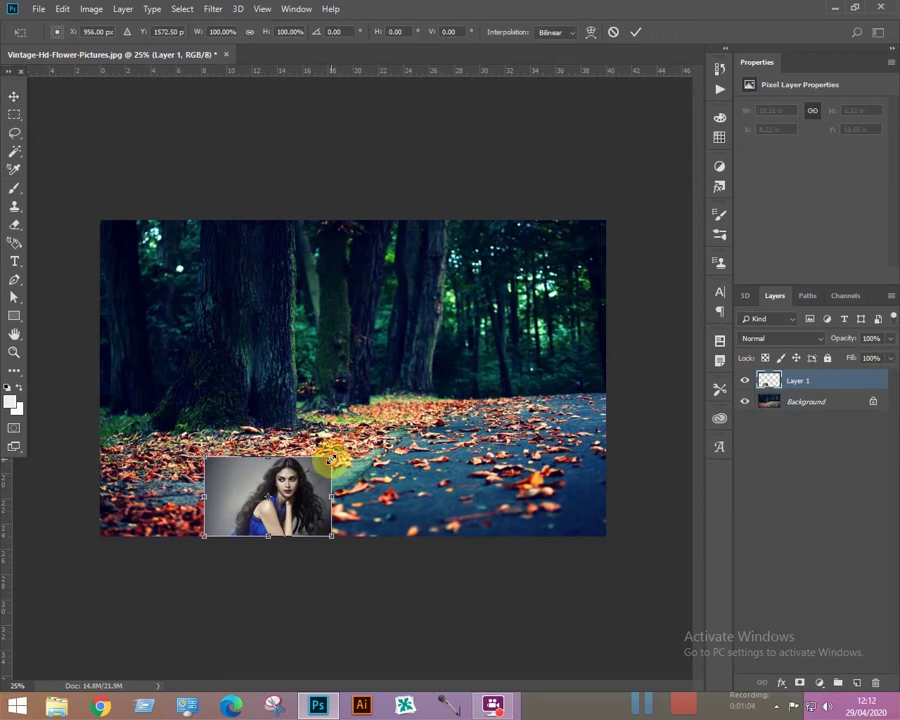
left_click_drag(331, 458, 494, 317)
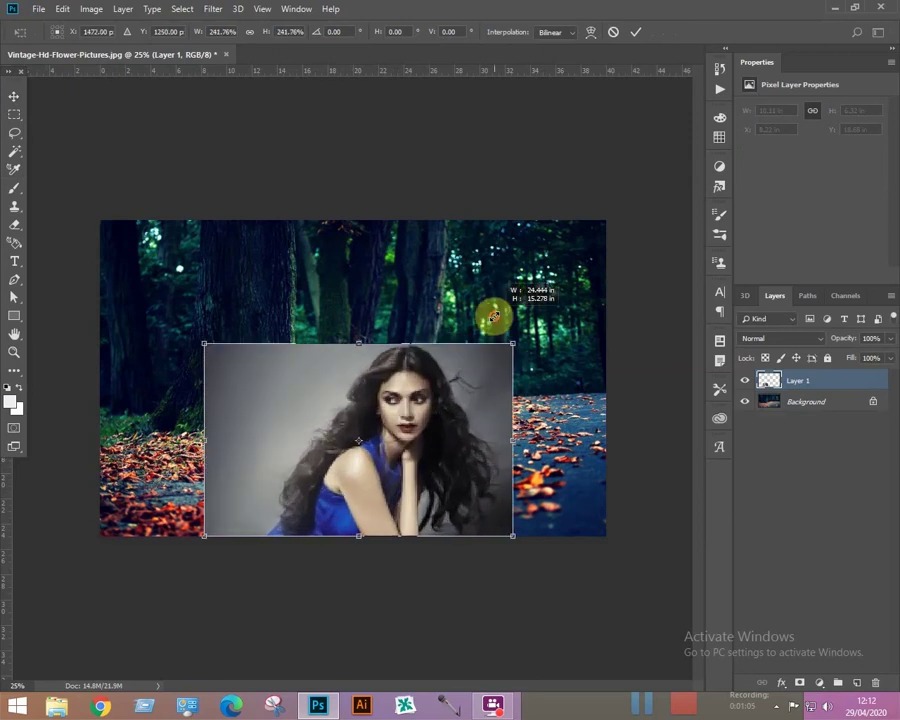
left_click_drag(204, 343, 134, 260)
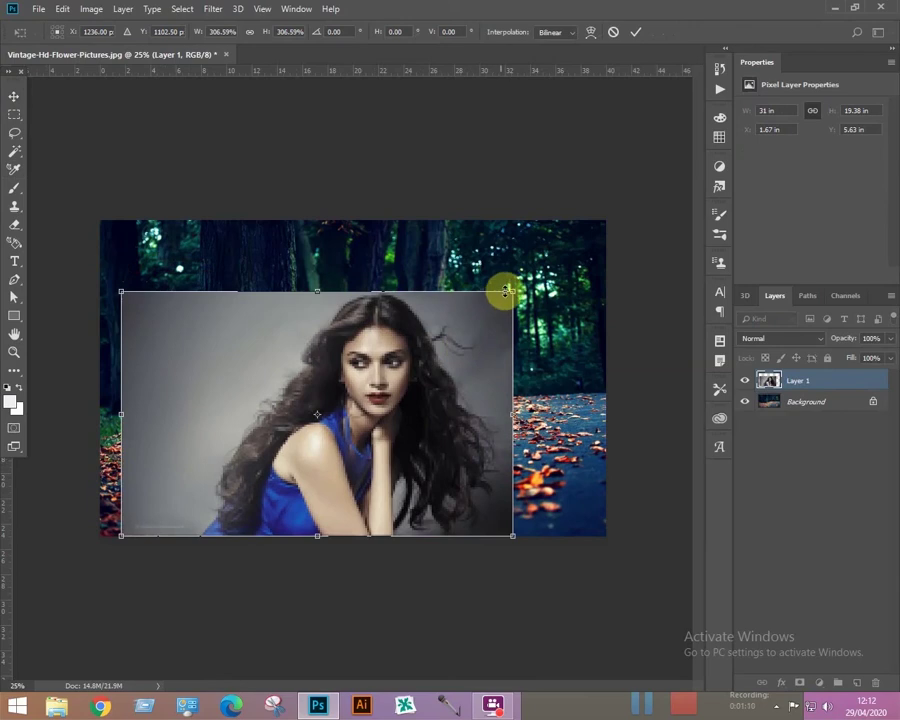
left_click_drag(507, 291, 531, 279)
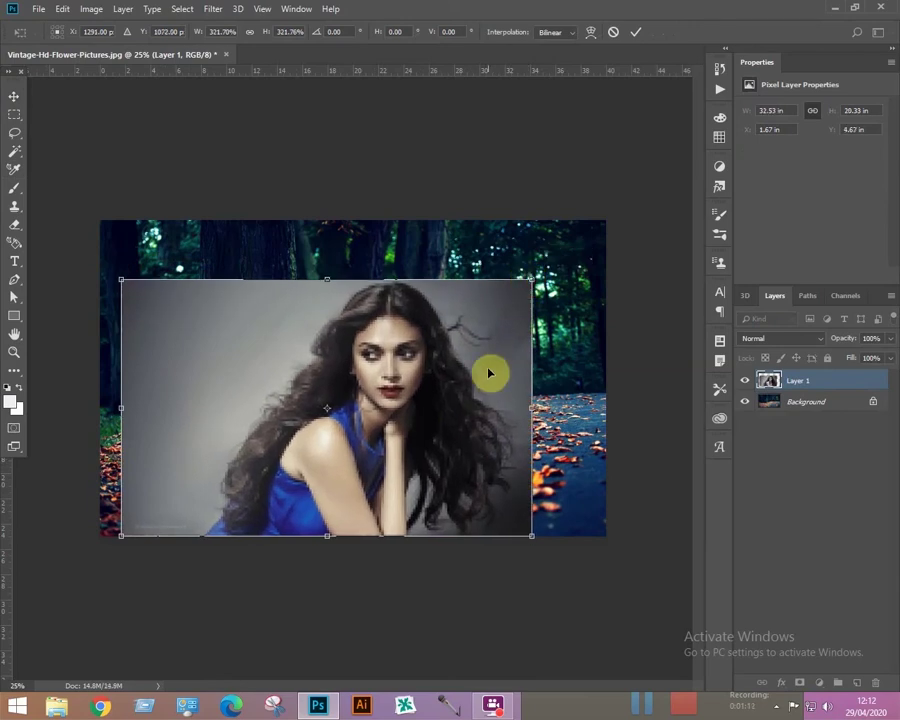
left_click_drag(489, 372, 489, 374)
key("Return")
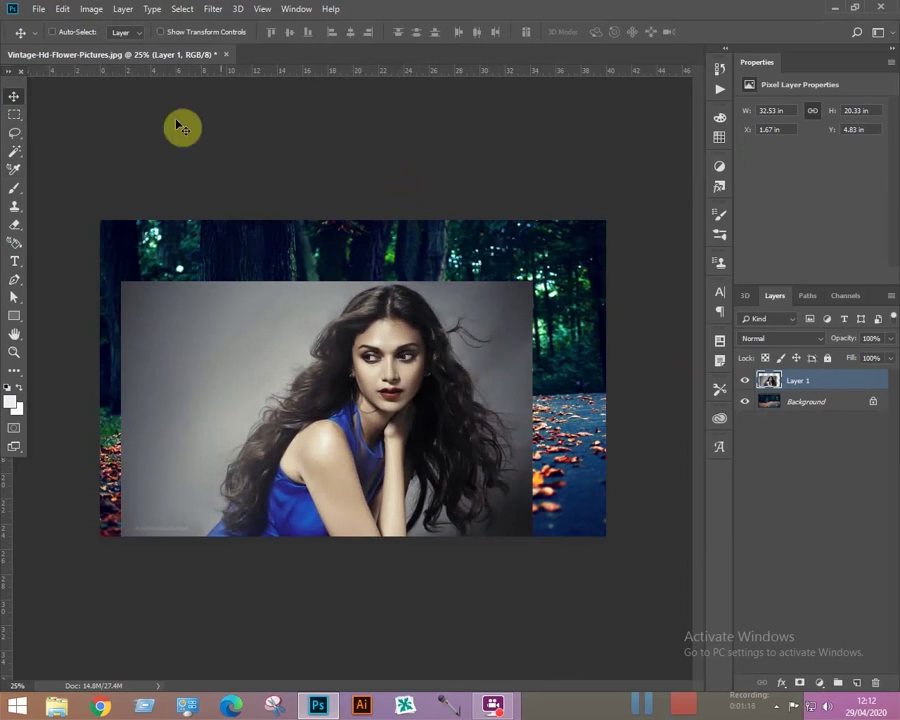
- With the Rectangular Marquee Tool active, enter Select and Mask for the portrait layer
left_click(16, 119)
left_click(58, 115)
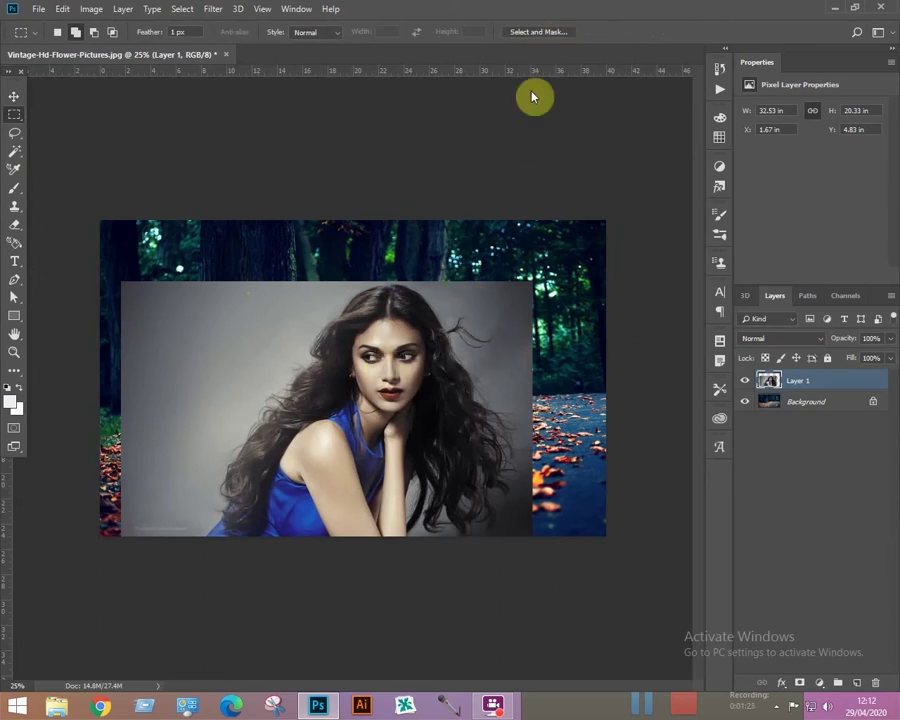
left_click(535, 36)
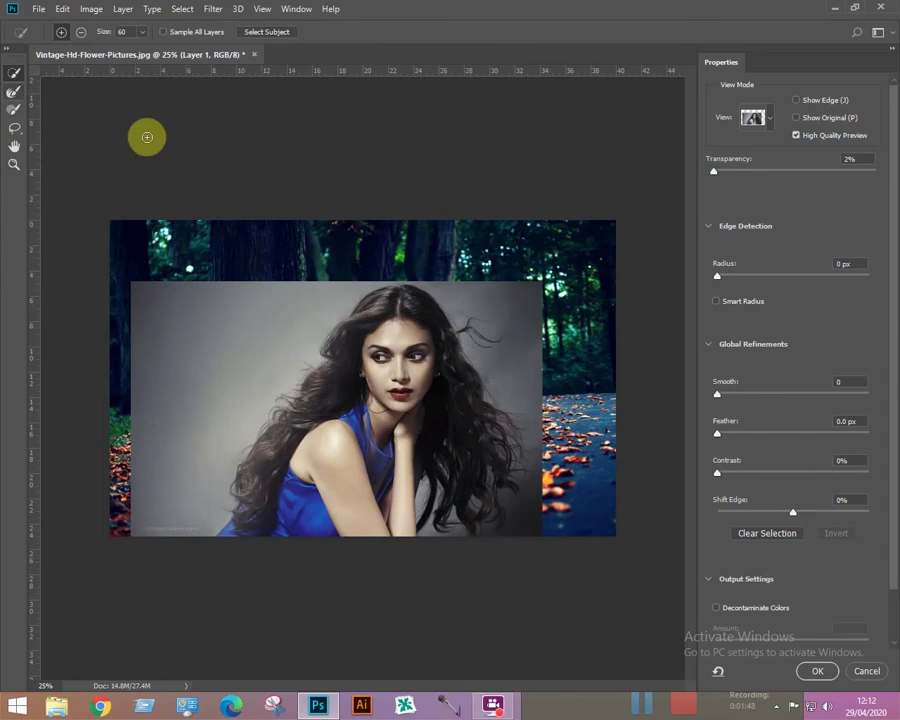
- Set the Select and Mask view mode to Overlay at 40% opacity
left_click(771, 121)
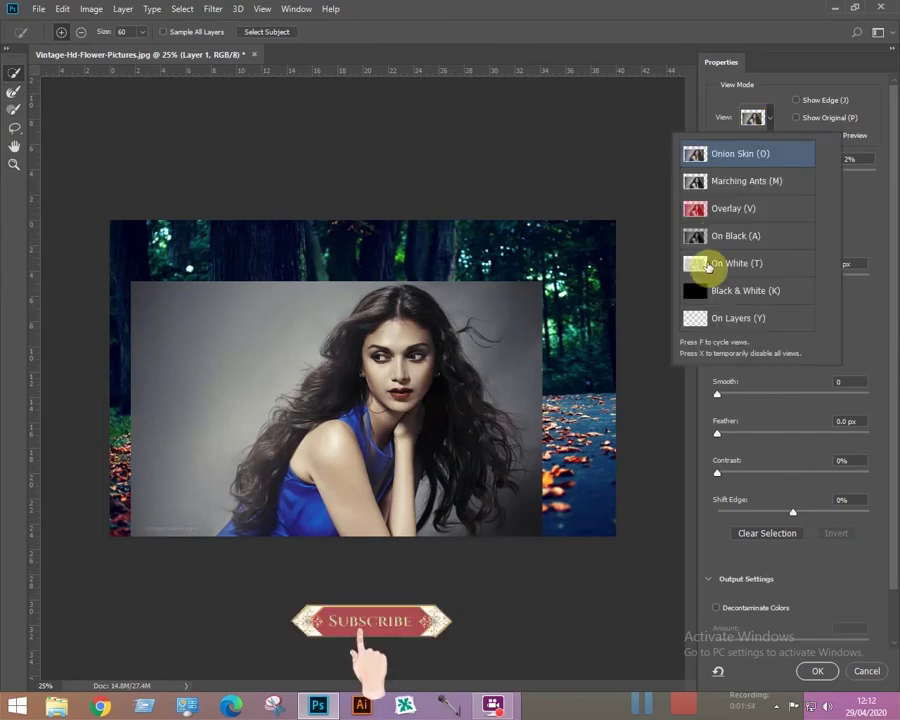
left_click(723, 206)
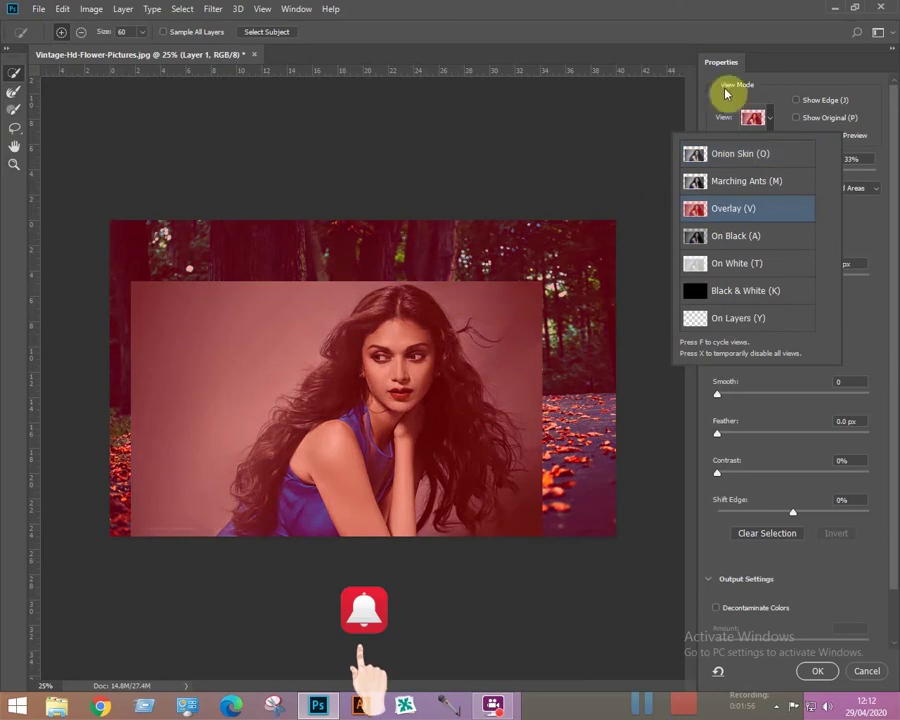
left_click(741, 18)
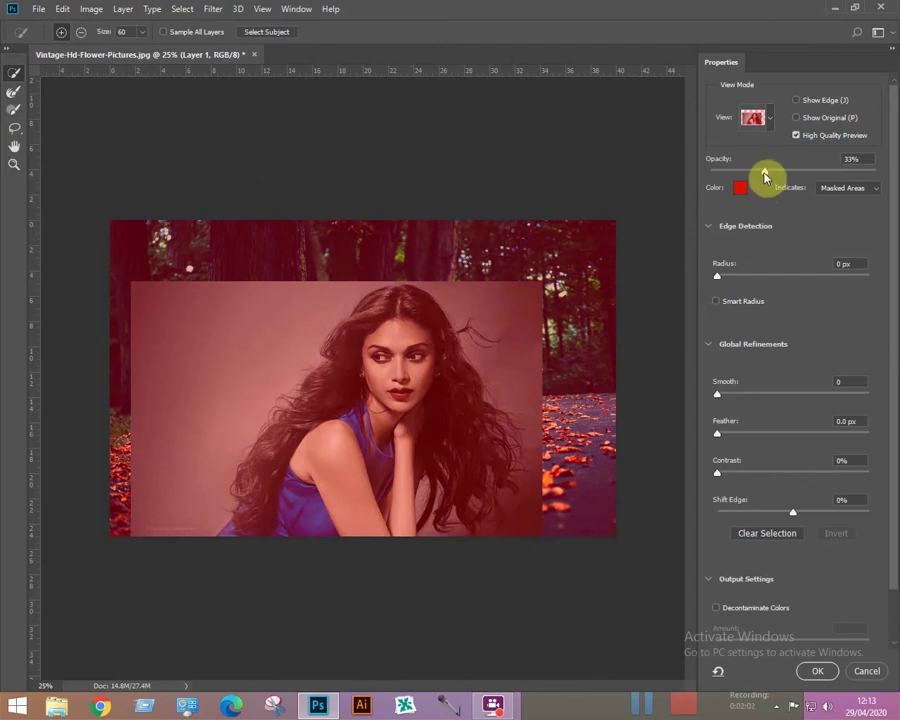
left_click_drag(765, 177, 785, 177)
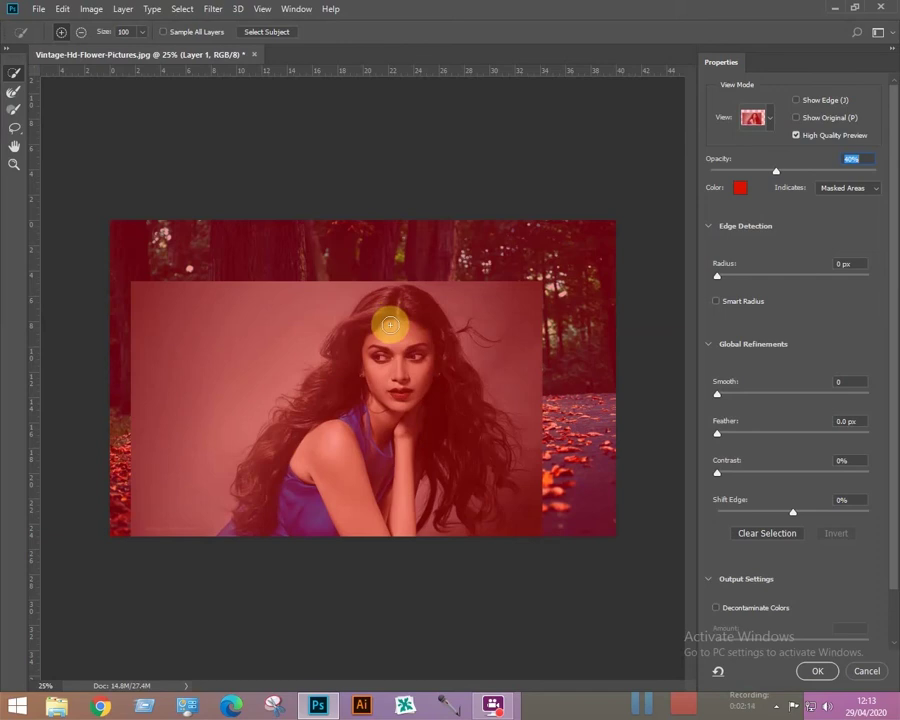
- Select her head and hair, subtracting the grey backdrop beside the hair with Quick Selection
mouse_move(391, 311)
left_mouse_down()
mouse_move(333, 446)
mouse_move(353, 415)
mouse_move(495, 387)
mouse_move(526, 358)
left_mouse_up()
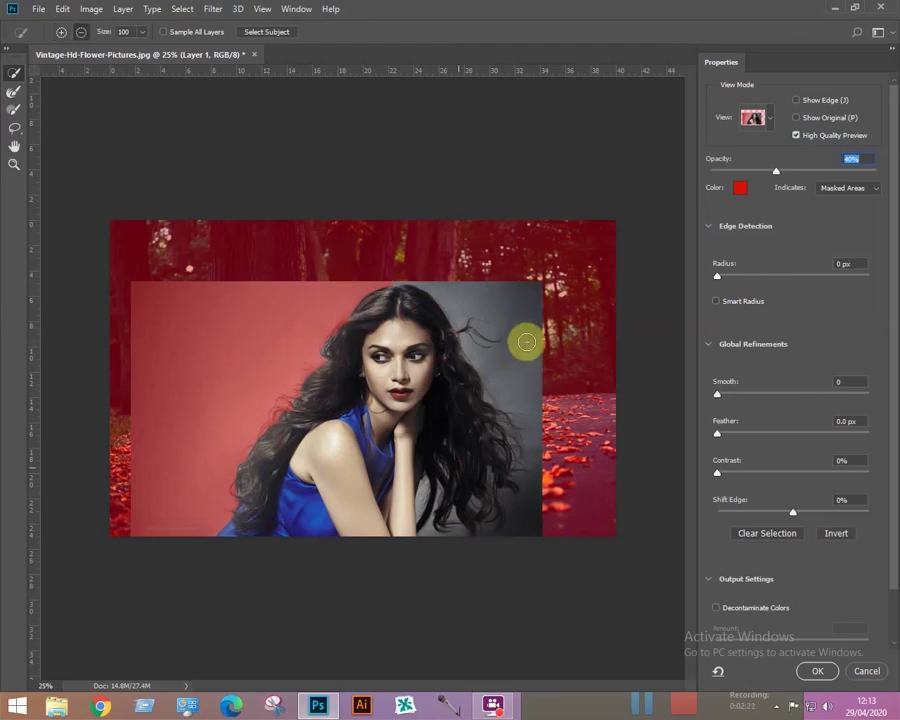
left_click_drag(478, 305, 508, 347)
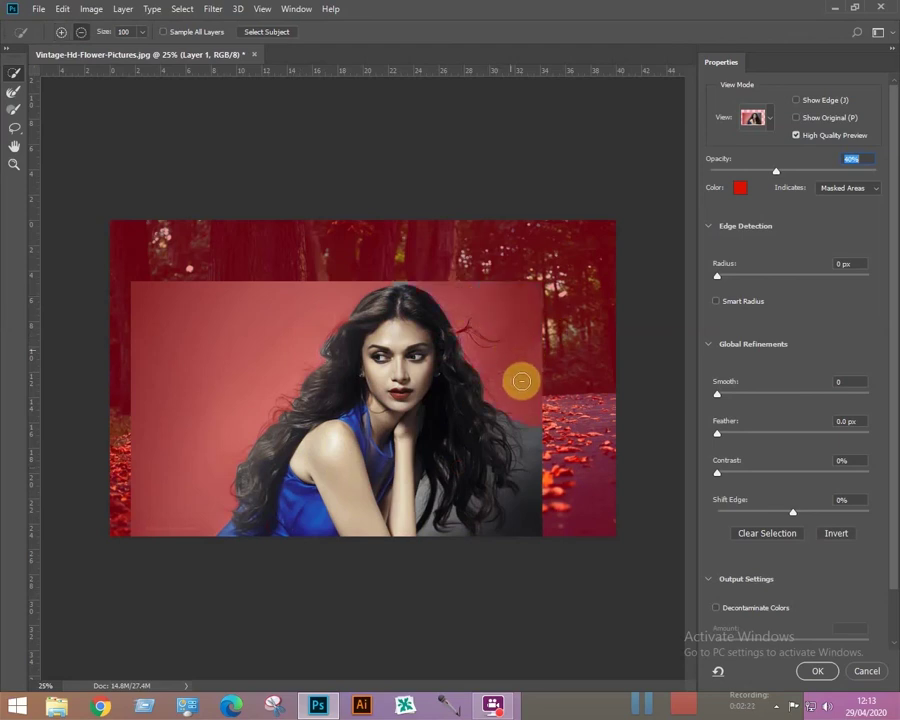
left_click_drag(527, 457, 506, 526)
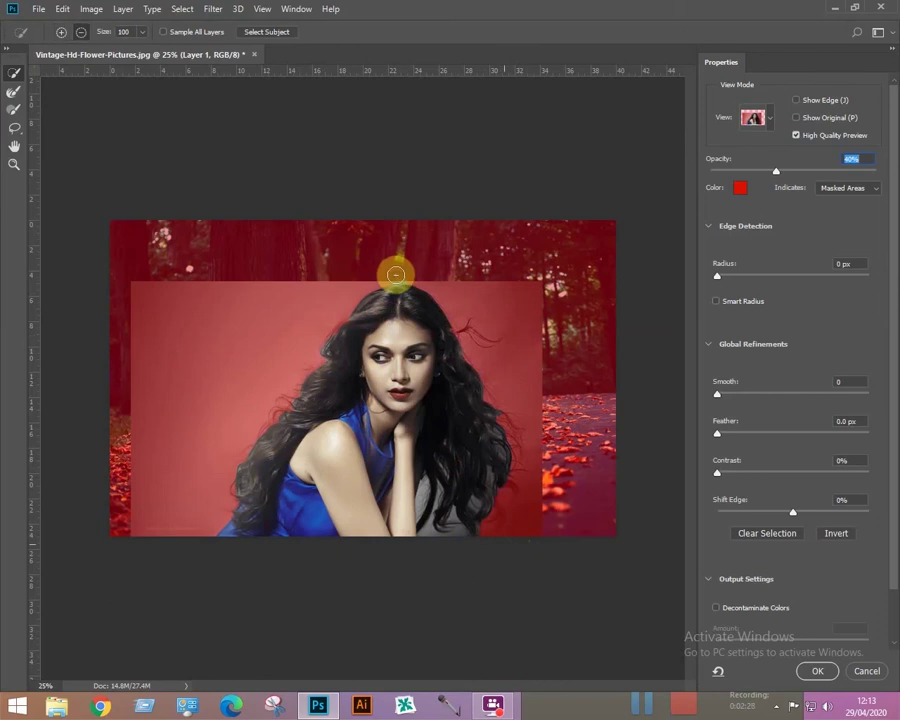
left_click_drag(396, 274, 414, 268)
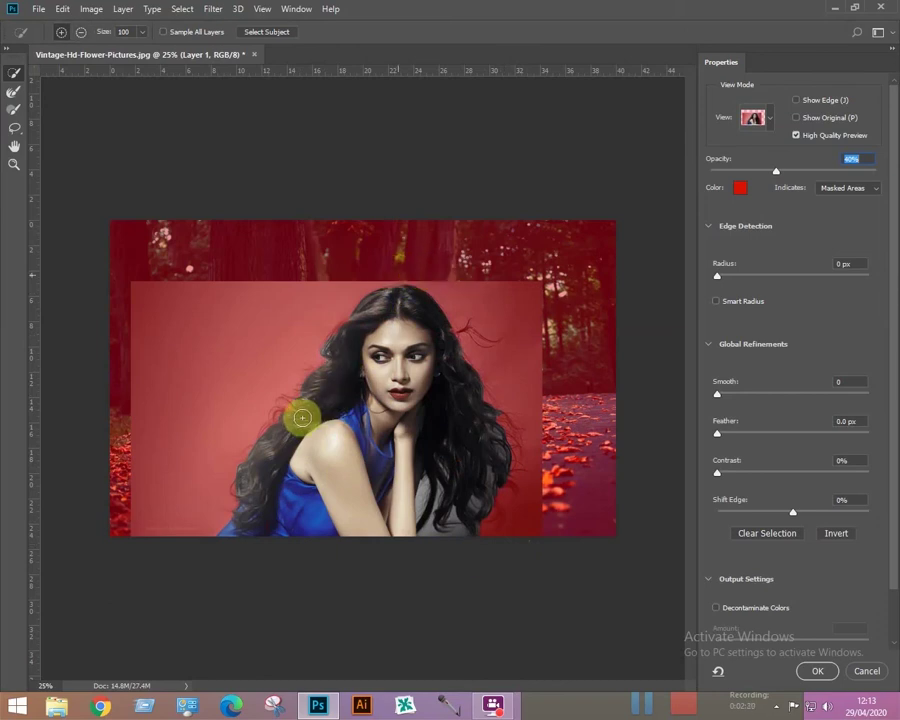
left_click_drag(296, 416, 251, 482)
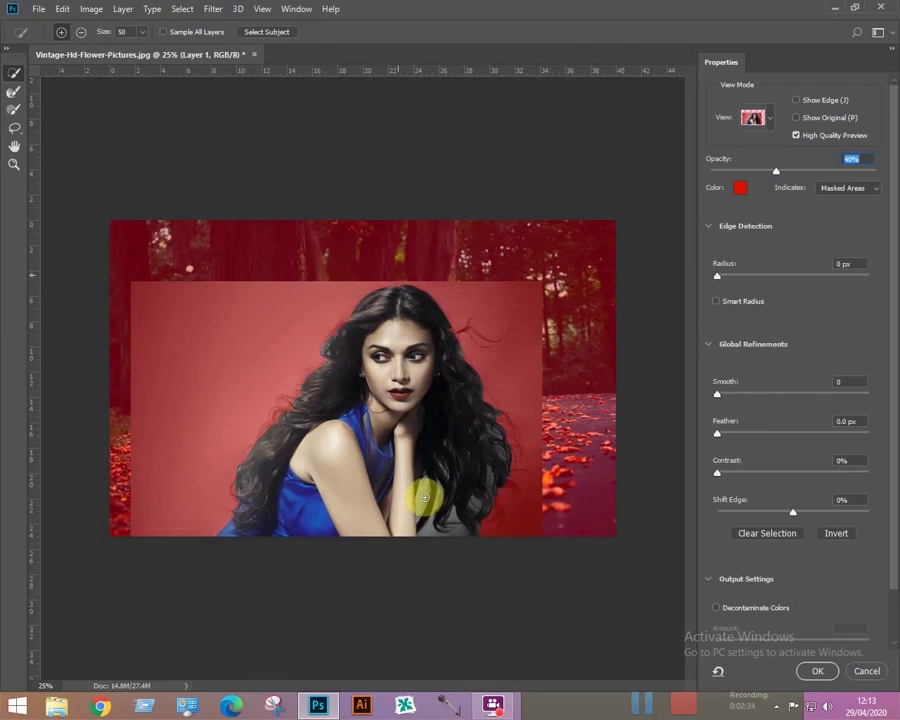
- Zoom to 33.3% and refine the selection around her arm
scroll(424, 497, "up", 1)
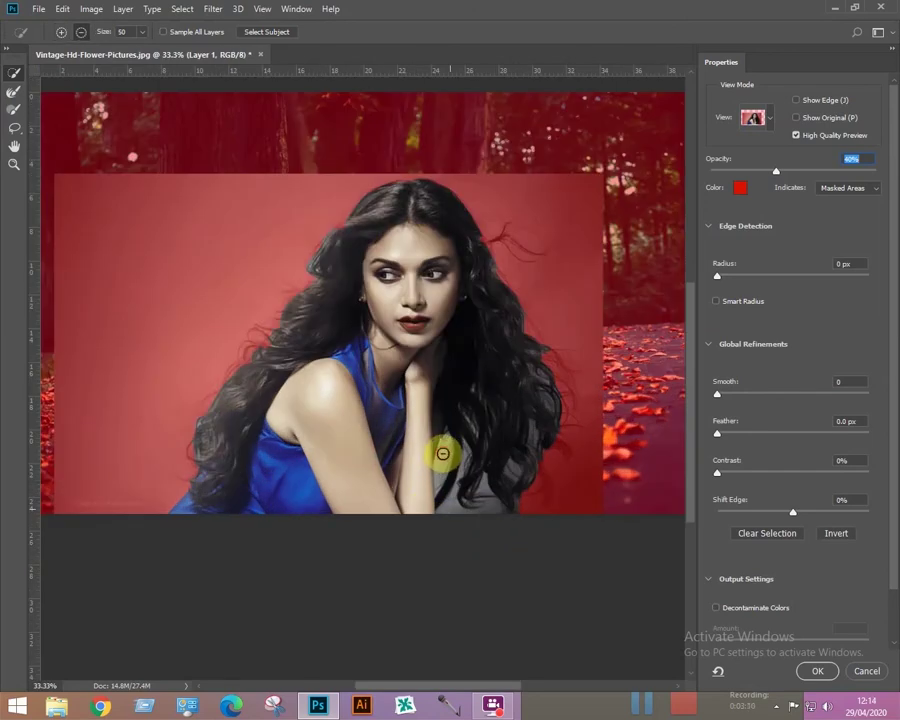
mouse_move(448, 440)
left_mouse_down()
mouse_move(452, 492)
mouse_move(444, 476)
mouse_move(455, 432)
mouse_move(446, 482)
left_mouse_up()
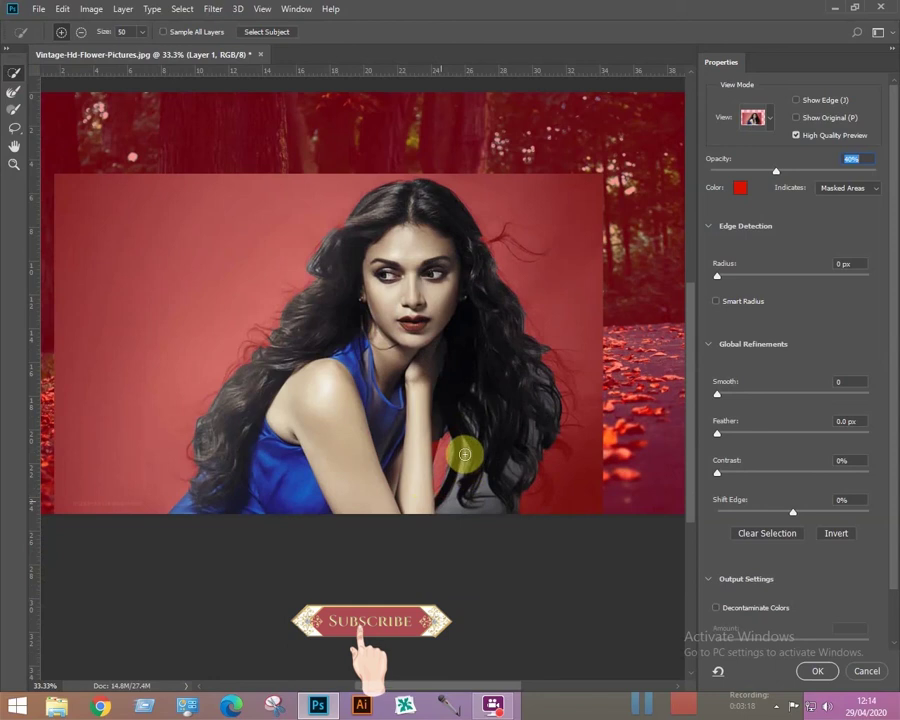
mouse_move(464, 454)
left_mouse_down()
mouse_move(446, 527)
mouse_move(450, 509)
mouse_move(464, 515)
mouse_move(455, 500)
mouse_move(486, 500)
mouse_move(480, 482)
mouse_move(518, 490)
mouse_move(548, 418)
mouse_move(498, 460)
mouse_move(510, 496)
mouse_move(530, 442)
mouse_move(548, 478)
mouse_move(571, 431)
mouse_move(544, 400)
mouse_move(569, 450)
mouse_move(538, 374)
left_mouse_up()
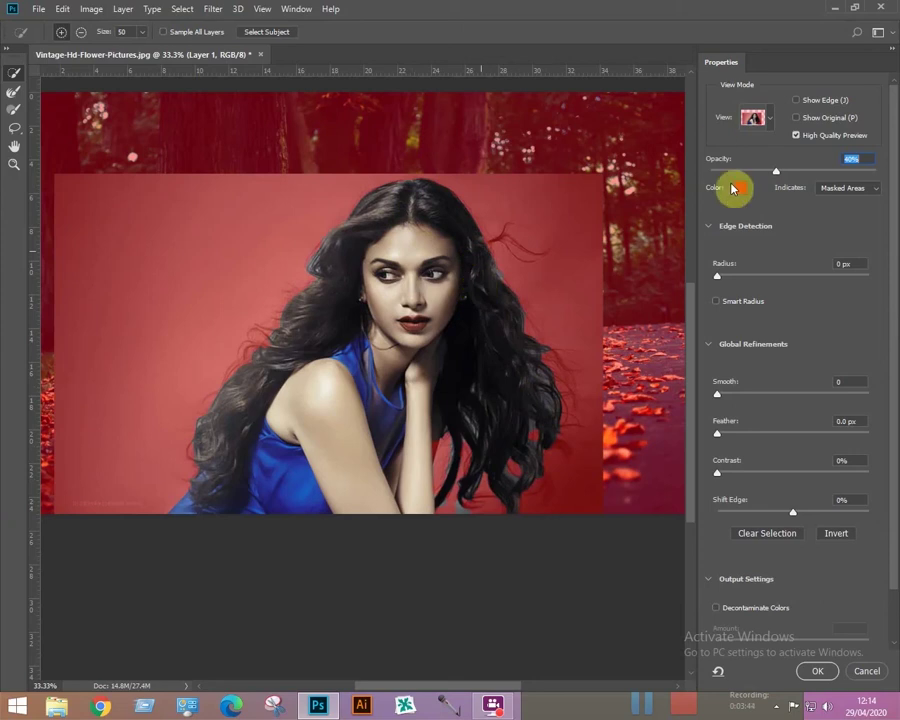
- Switch the view to Black & White, enable Smart Radius and set Radius to 16 px
left_click(755, 118)
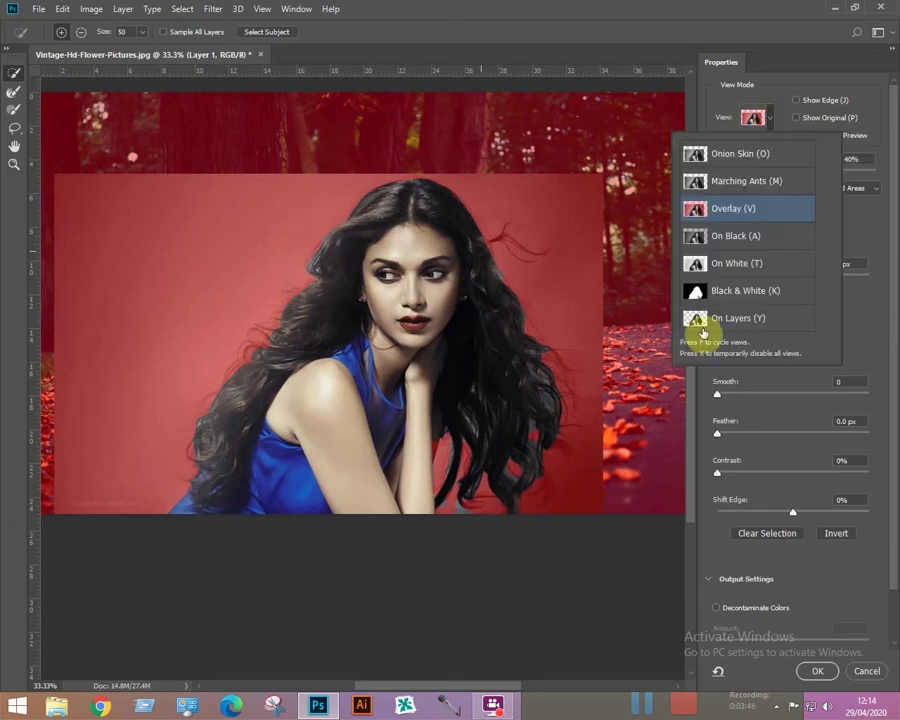
left_click(738, 291)
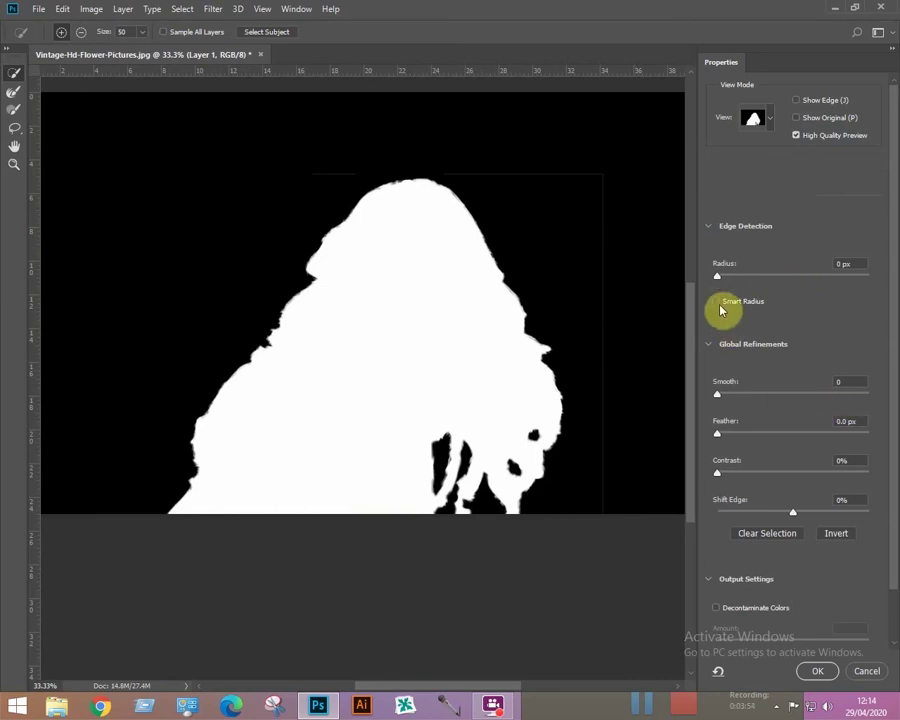
left_click(716, 302)
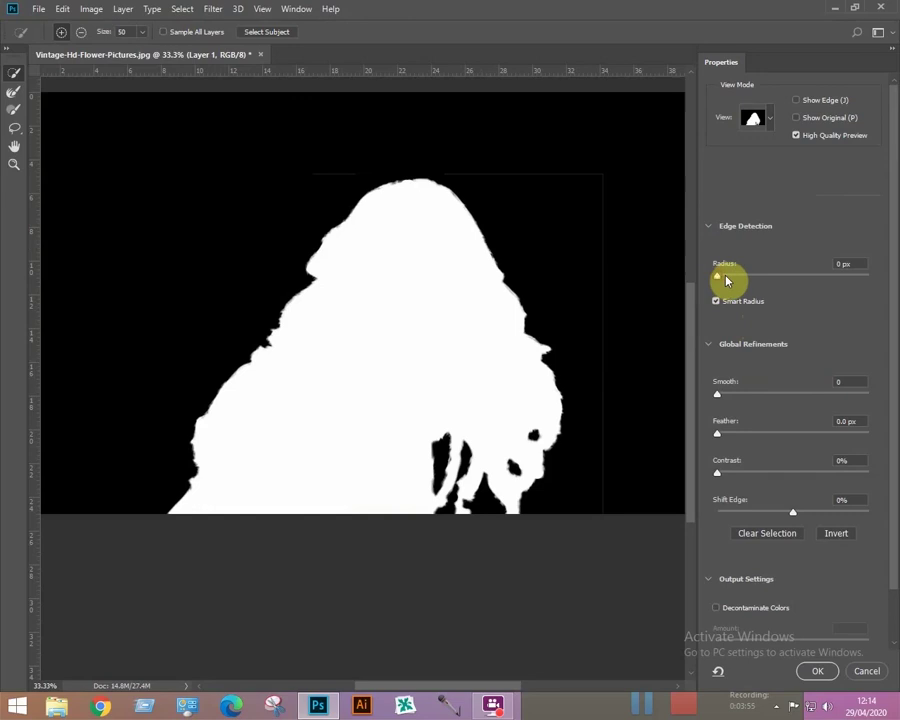
left_click_drag(725, 276, 756, 276)
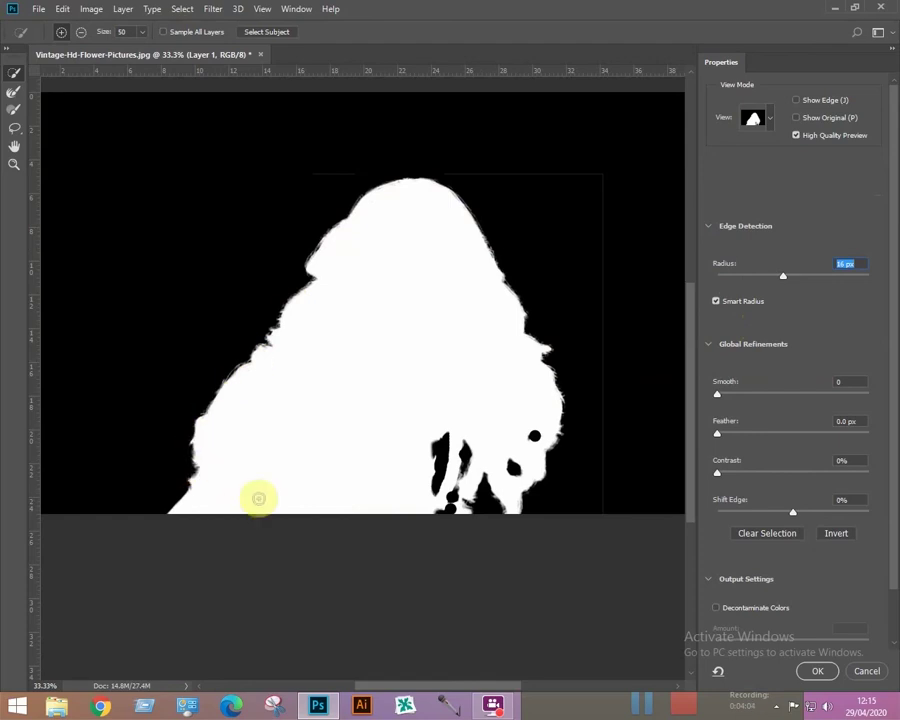
- Paint with the Refine Edge Brush along the top and right edges of her hair
left_click(12, 94)
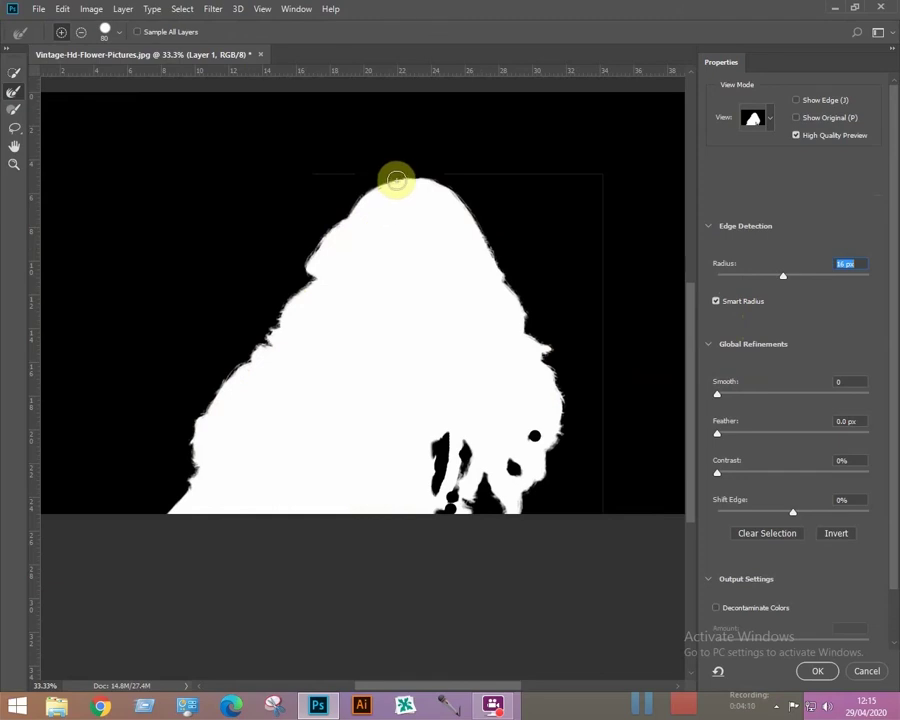
mouse_move(396, 181)
left_mouse_down()
mouse_move(348, 212)
mouse_move(261, 349)
mouse_move(207, 408)
mouse_move(398, 186)
mouse_move(451, 194)
left_mouse_up()
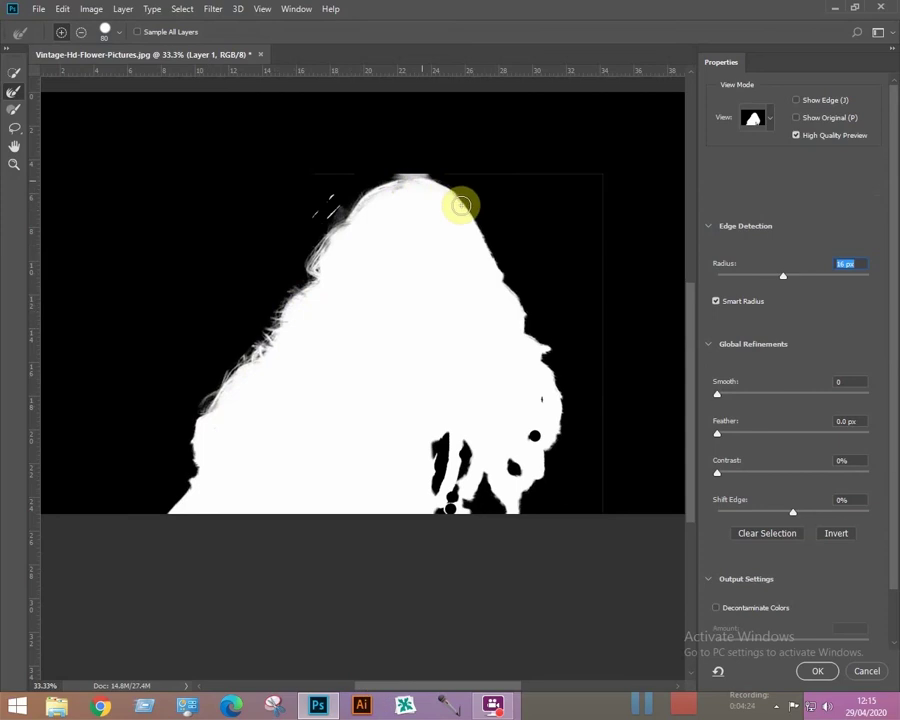
left_click_drag(483, 239, 506, 289)
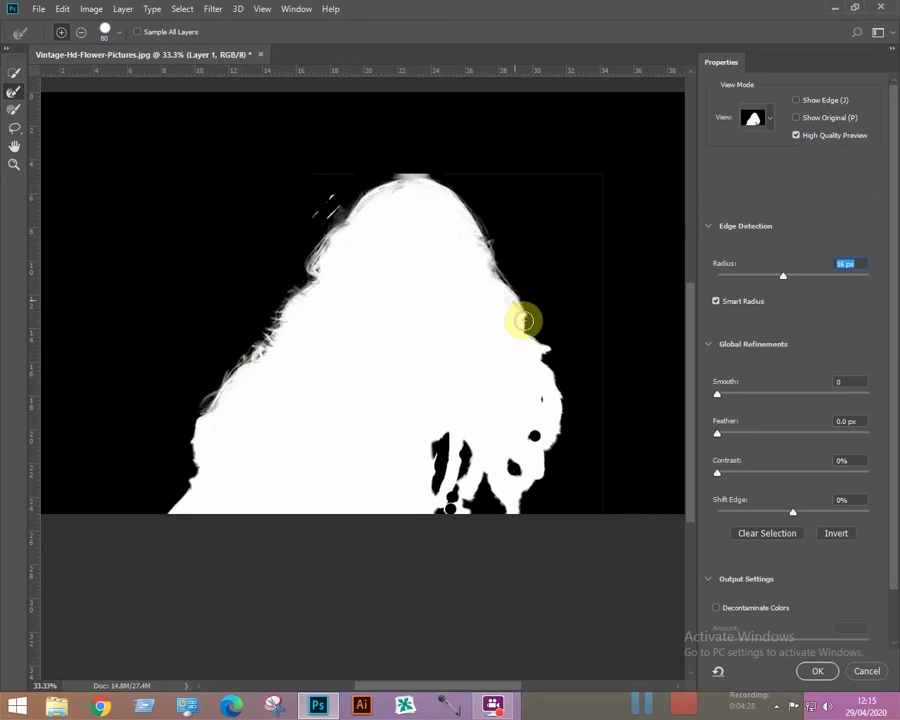
mouse_move(532, 336)
left_mouse_down()
mouse_move(554, 412)
mouse_move(518, 502)
mouse_move(451, 440)
mouse_move(446, 492)
mouse_move(488, 474)
mouse_move(476, 459)
left_mouse_up()
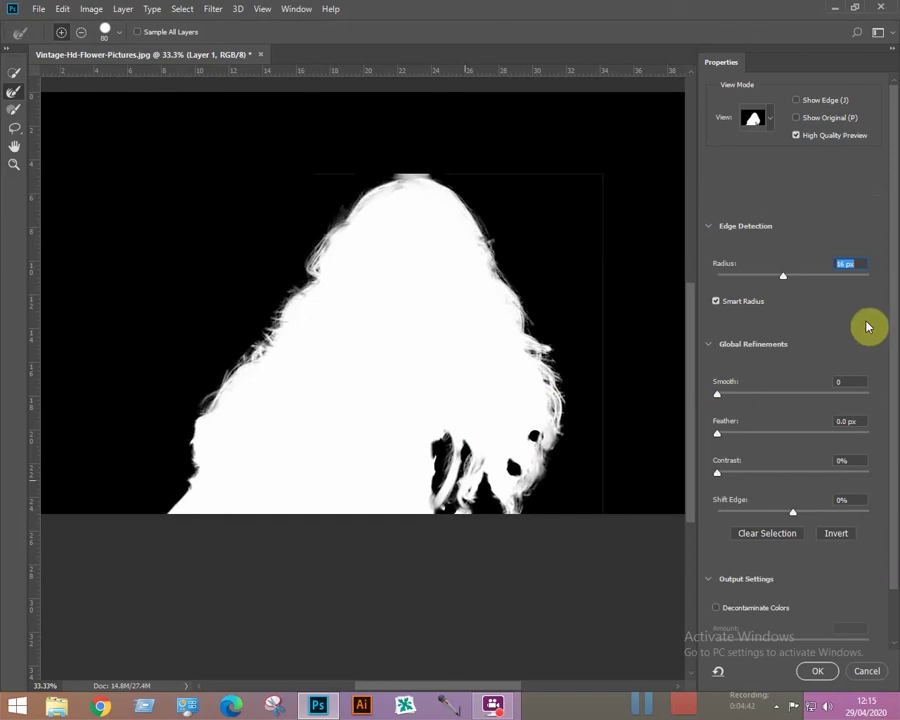
- Enable Decontaminate Colors, output to New Layer with Layer Mask, and apply the cut-out
scroll(893, 297, "down", 2)
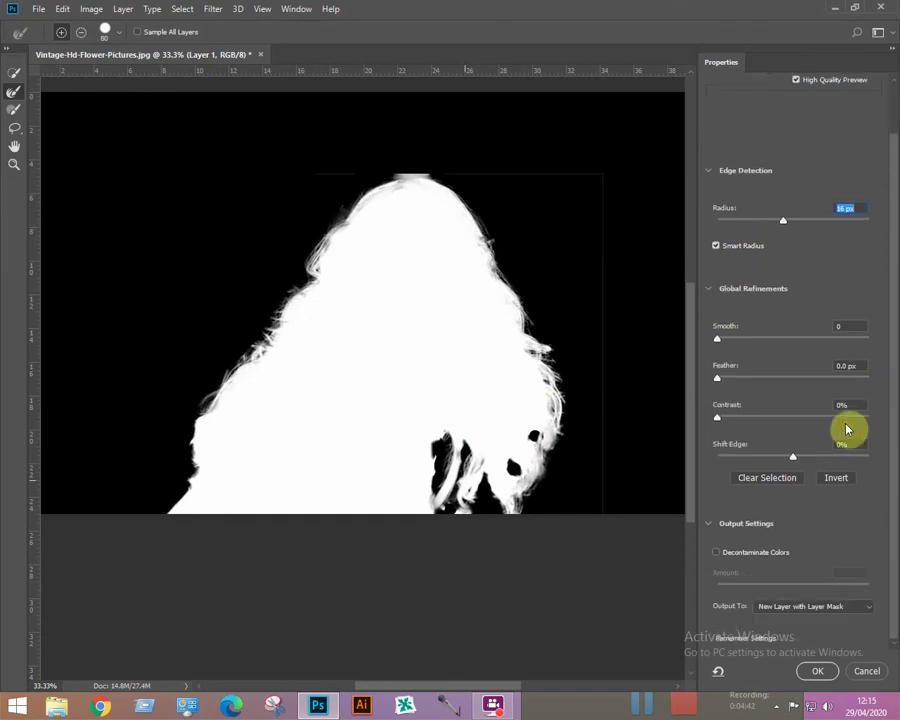
left_click(717, 553)
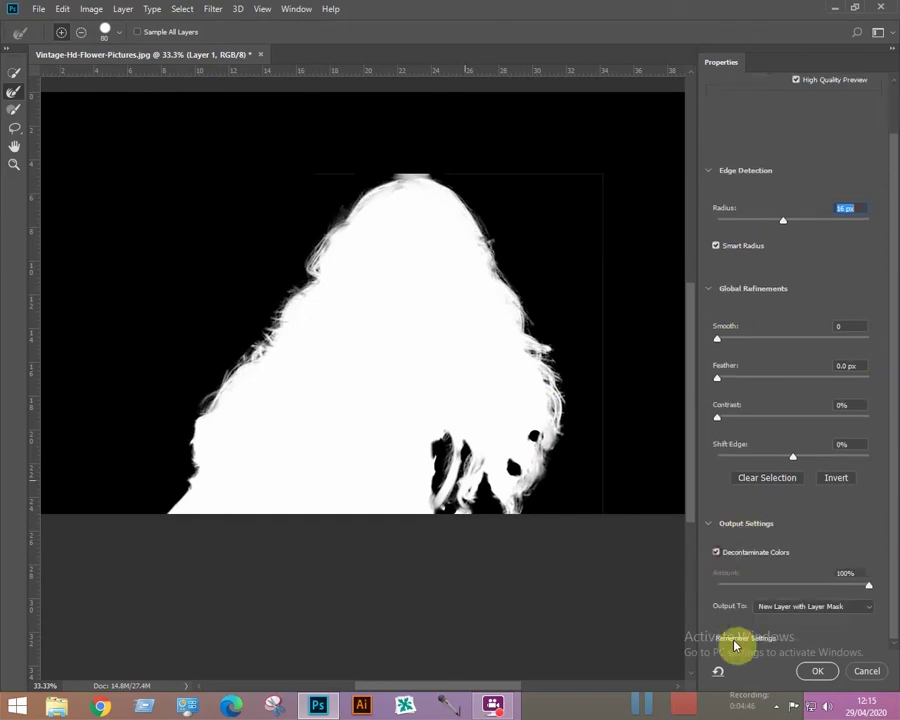
left_click(870, 608)
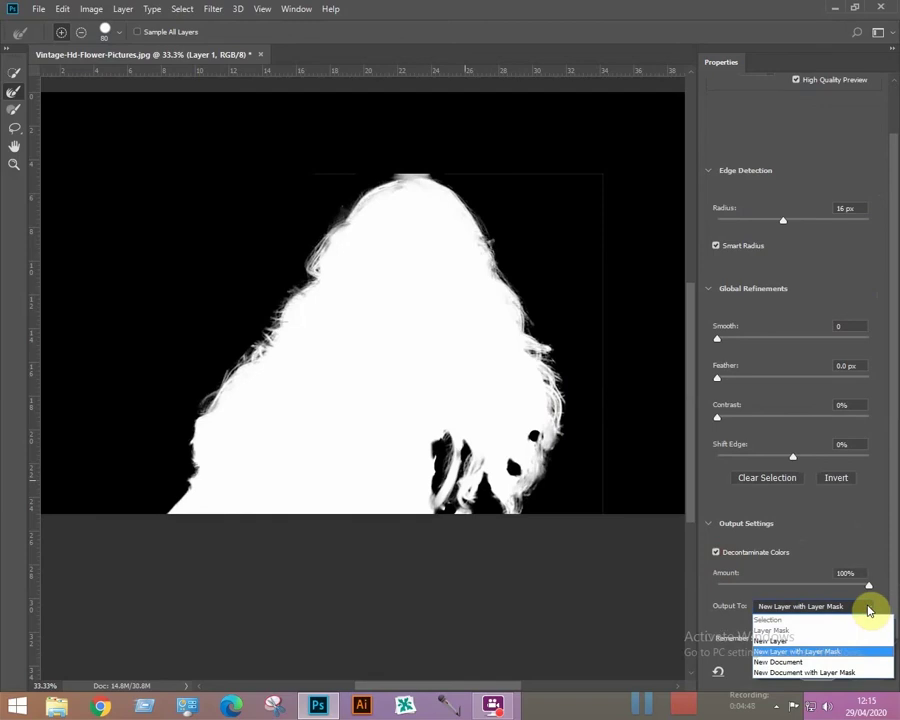
left_click(803, 652)
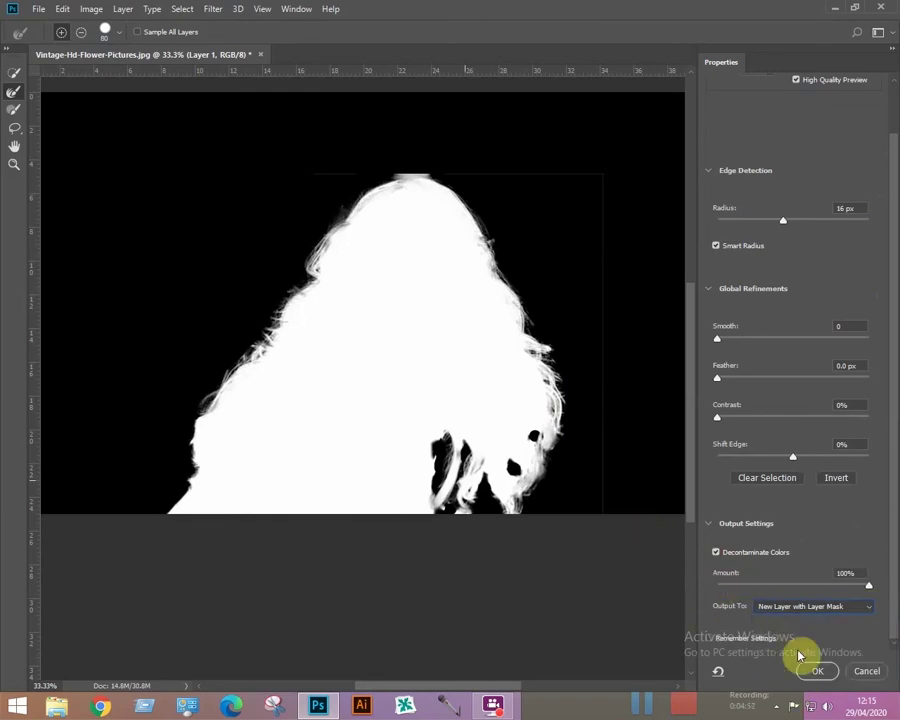
left_click(817, 674)
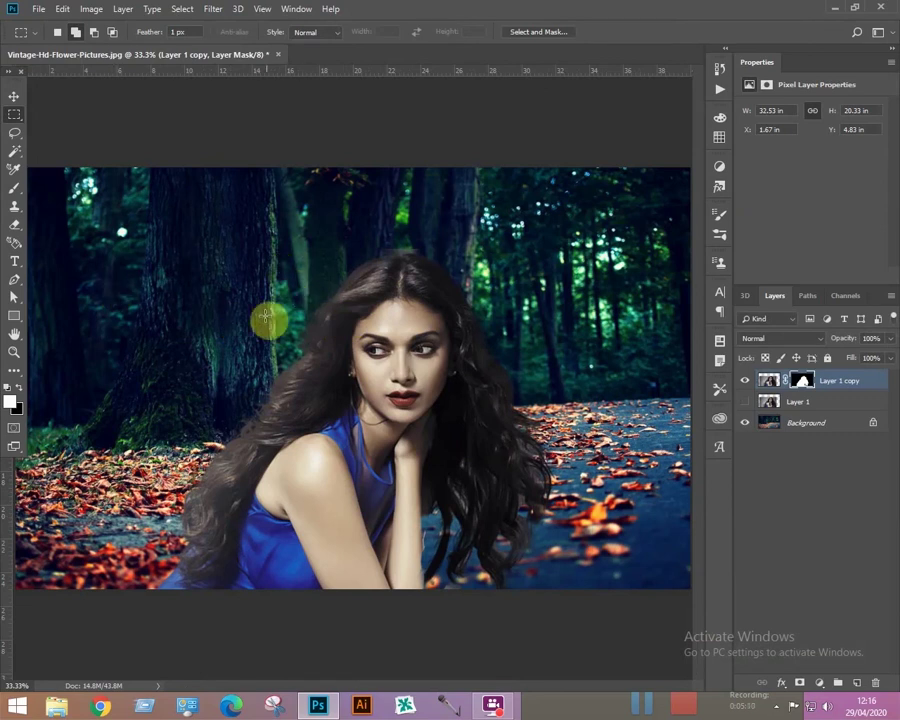
- Set the Brush to 10% opacity and softly paint Layer 1 copy's mask along her hair
key("b")
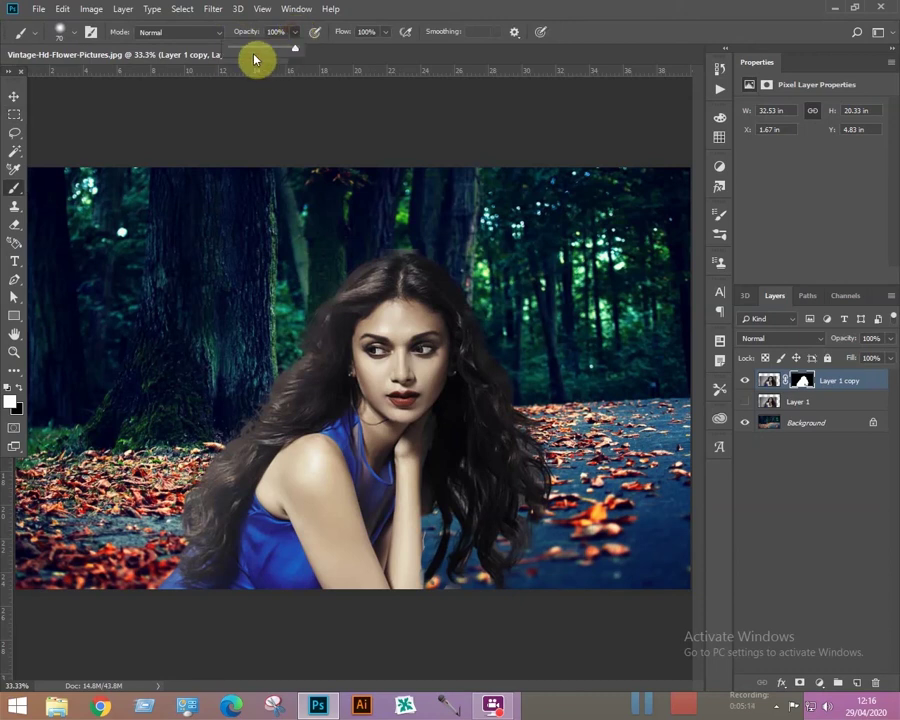
left_click(243, 49)
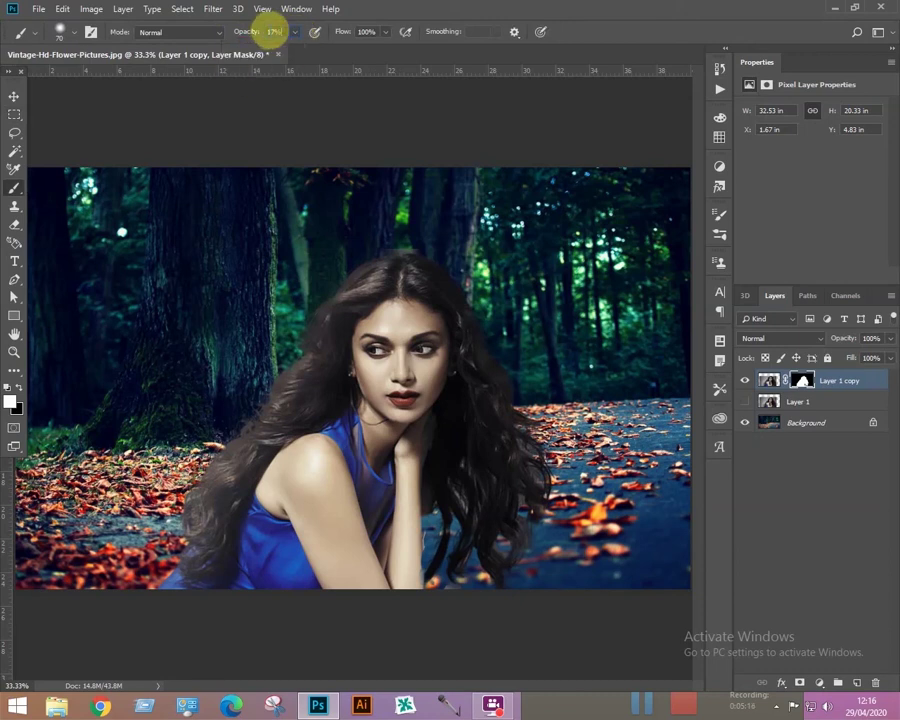
key("BackSpace")
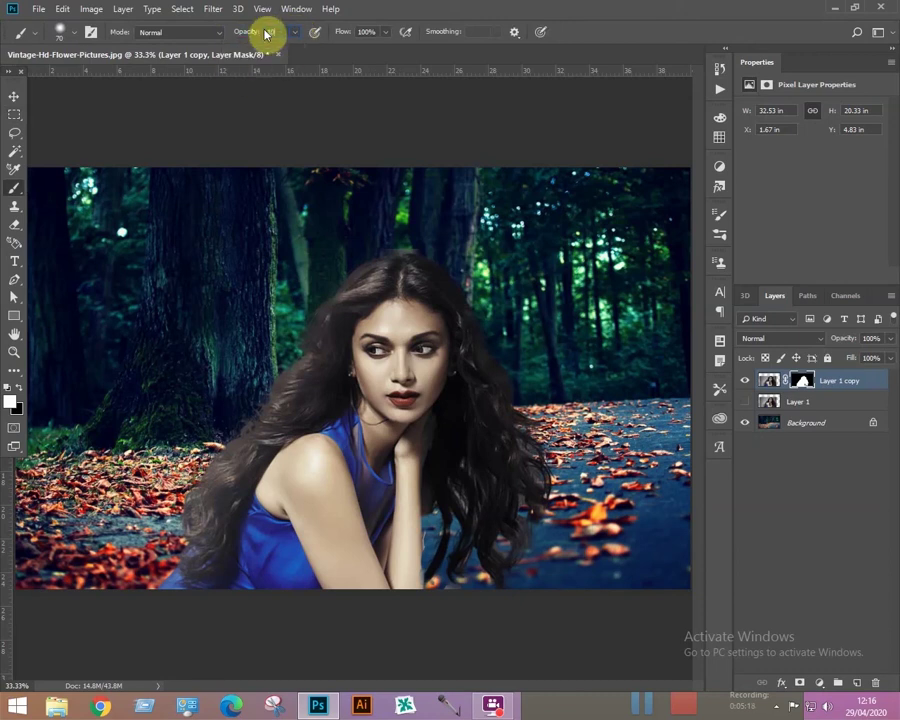
type("10")
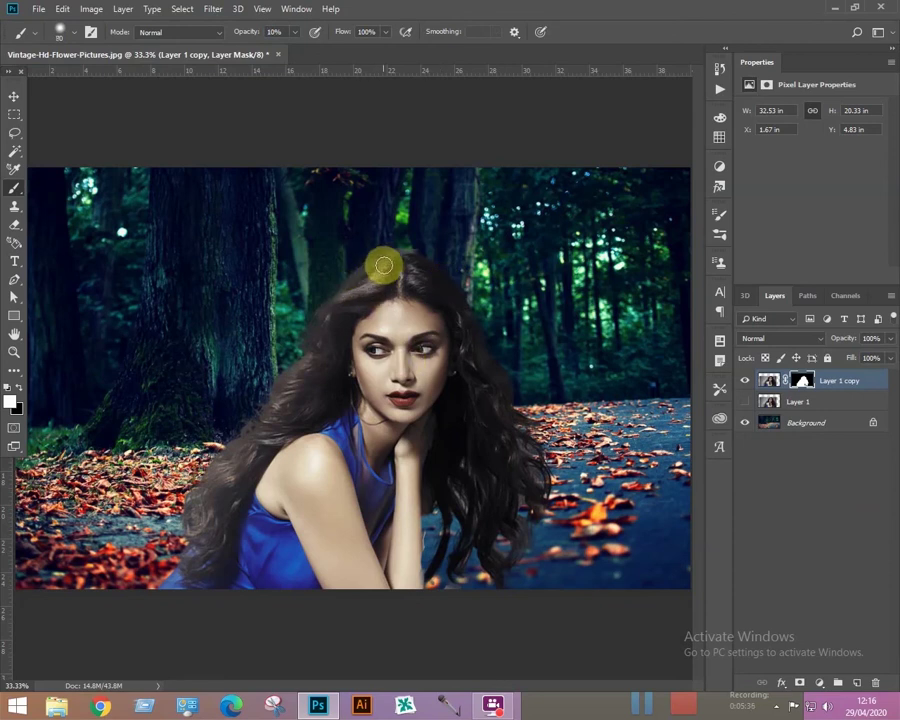
left_click_drag(373, 267, 328, 310)
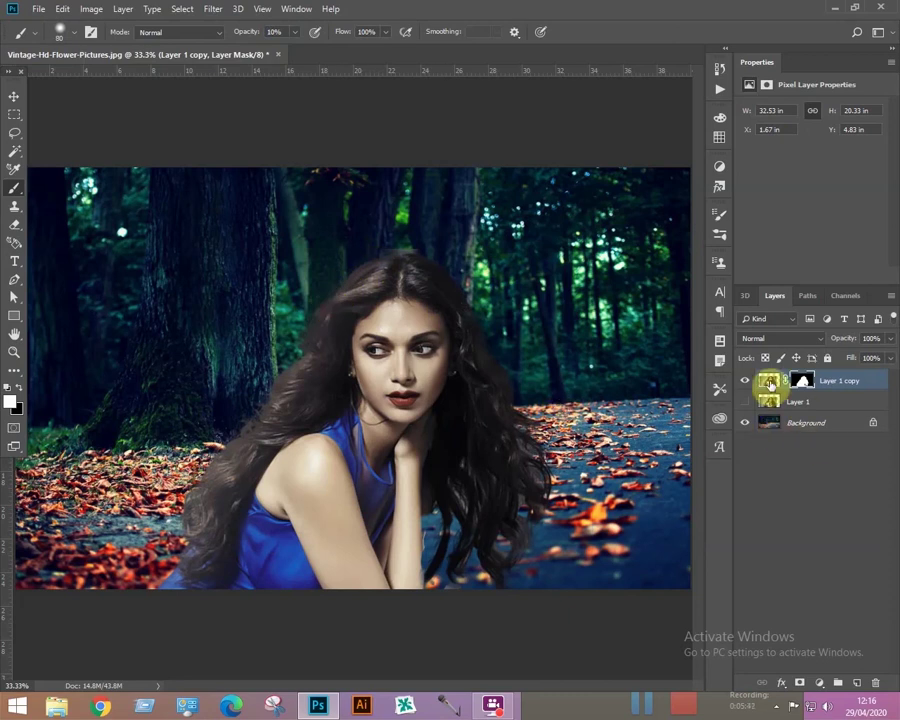
- Select Layer 1 copy's pixel thumbnail and lightly brush the woman's hair from the lower-left edge to the crown
left_click(770, 383)
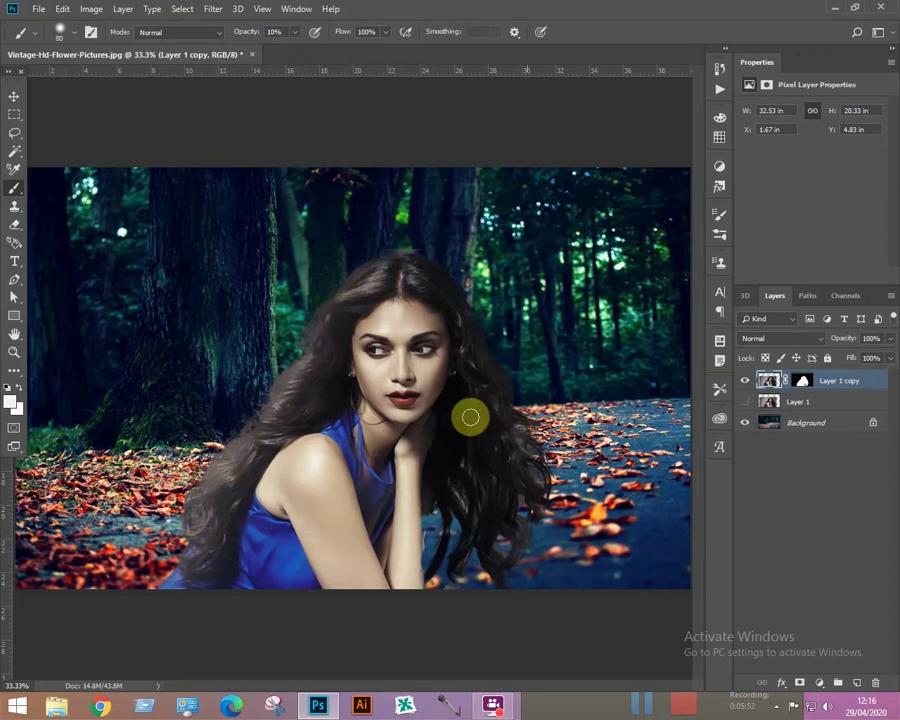
left_click(201, 546)
left_click_drag(317, 368, 492, 370)
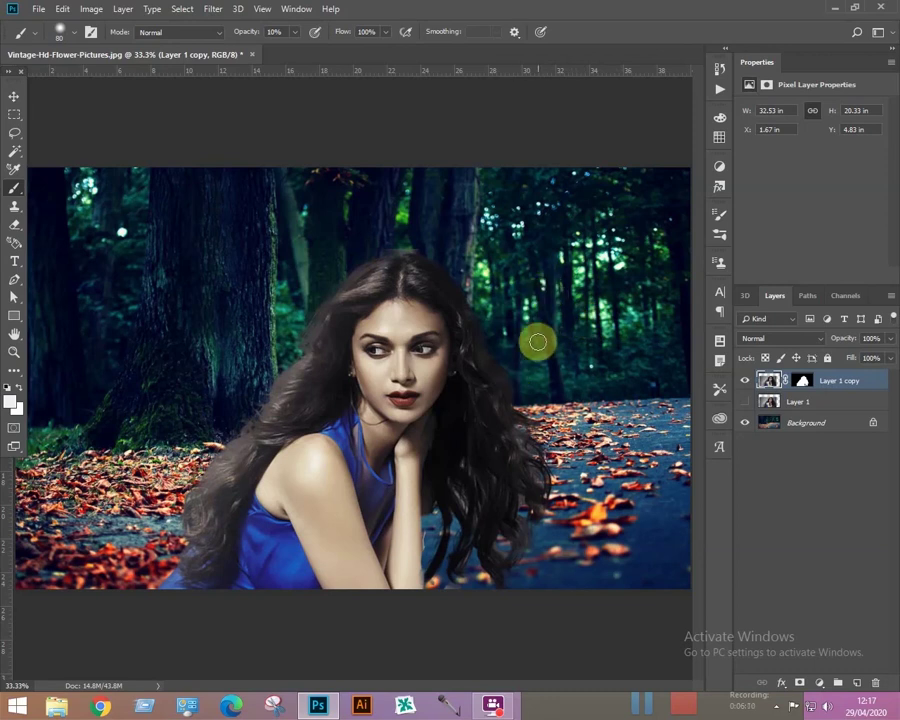
- Save the composite as a new JPEG in 5 pp, declining replacement and appending '(2)' to the name
left_click(38, 10)
left_click(63, 166)
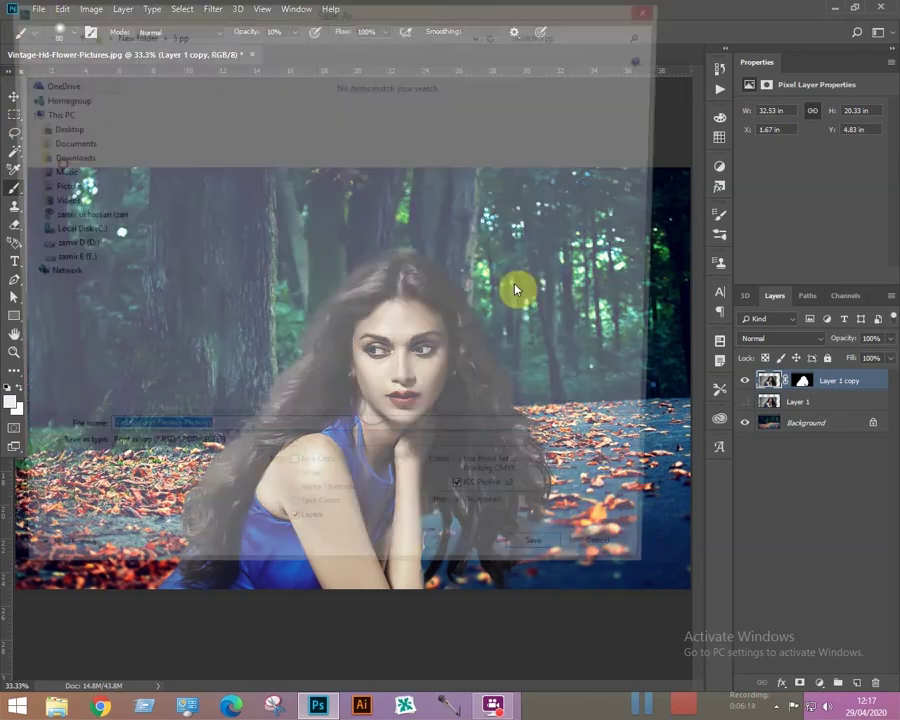
left_click(240, 457)
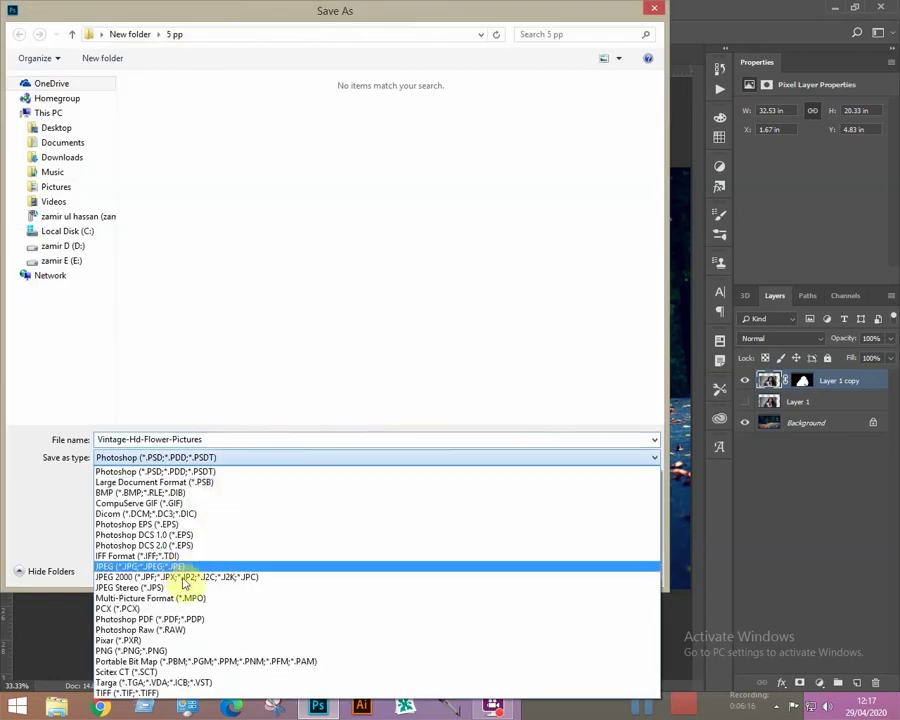
left_click(181, 568)
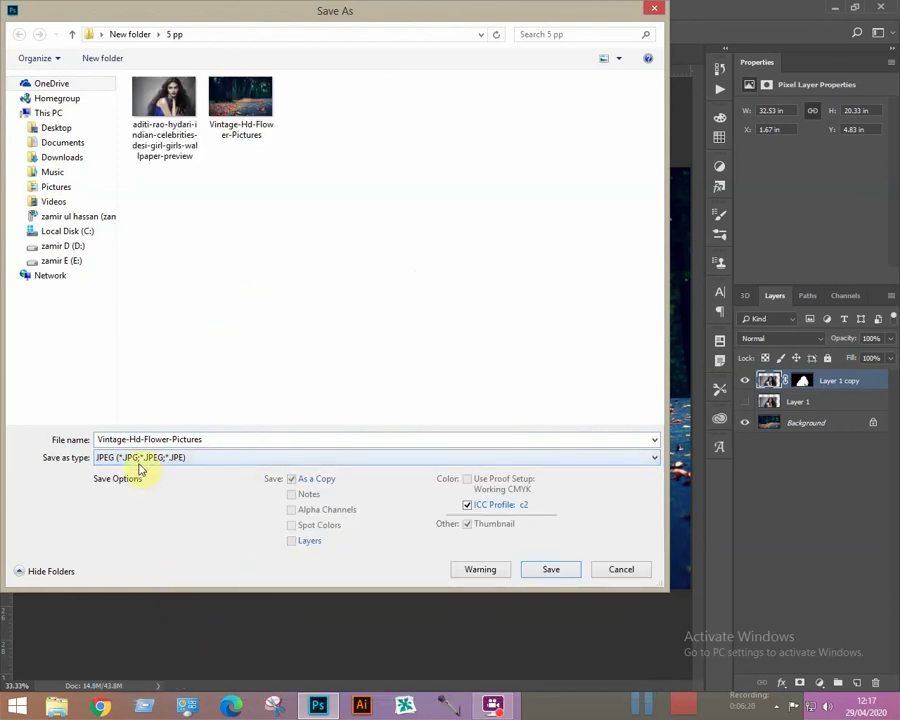
left_click(548, 570)
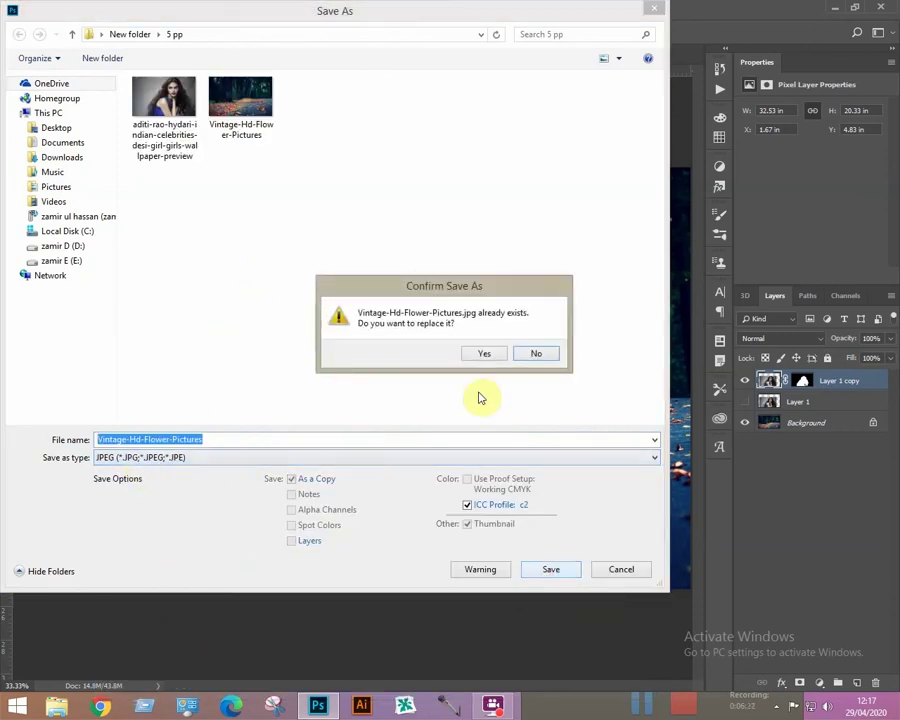
left_click(540, 352)
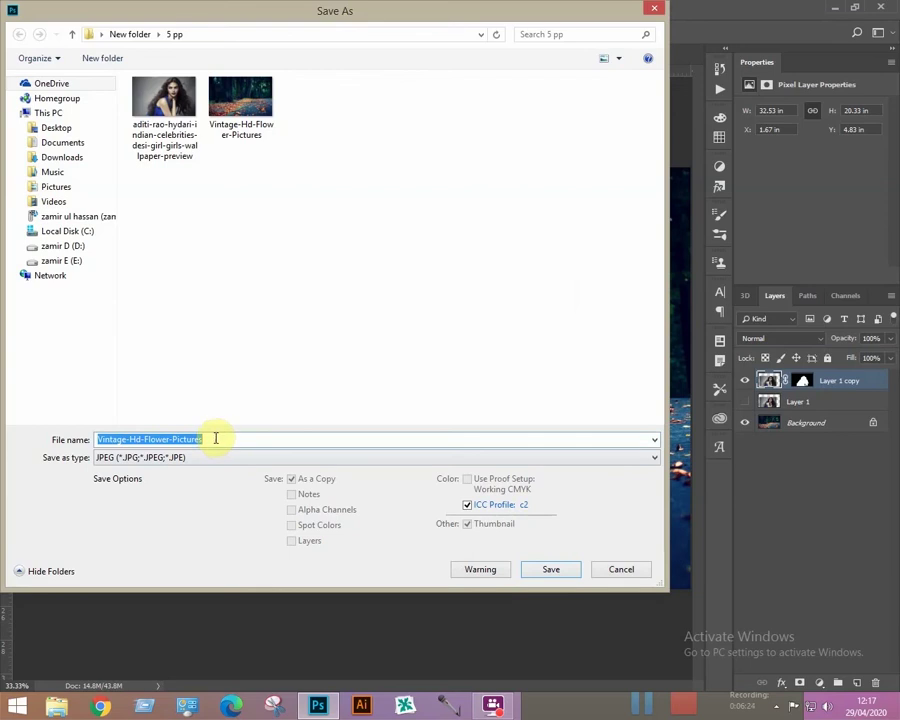
double_click(213, 438)
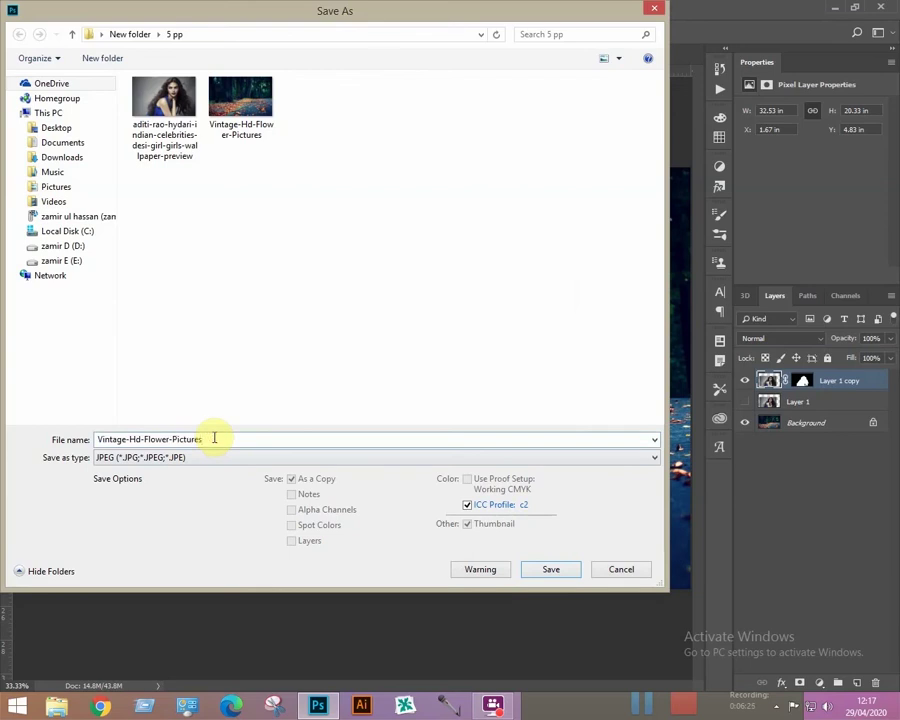
type("(2)")
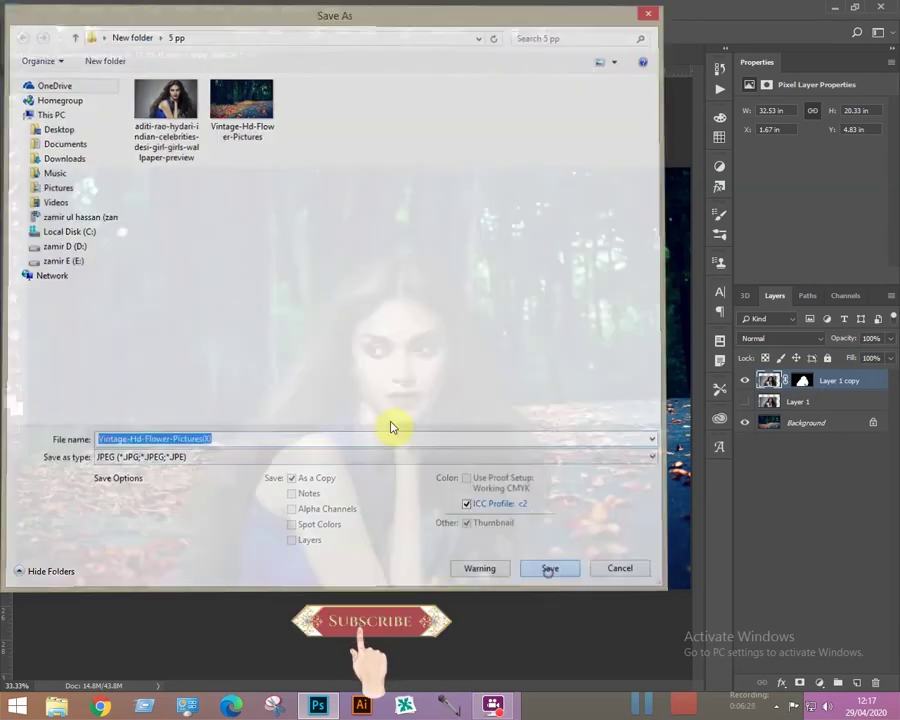
left_click(524, 176)
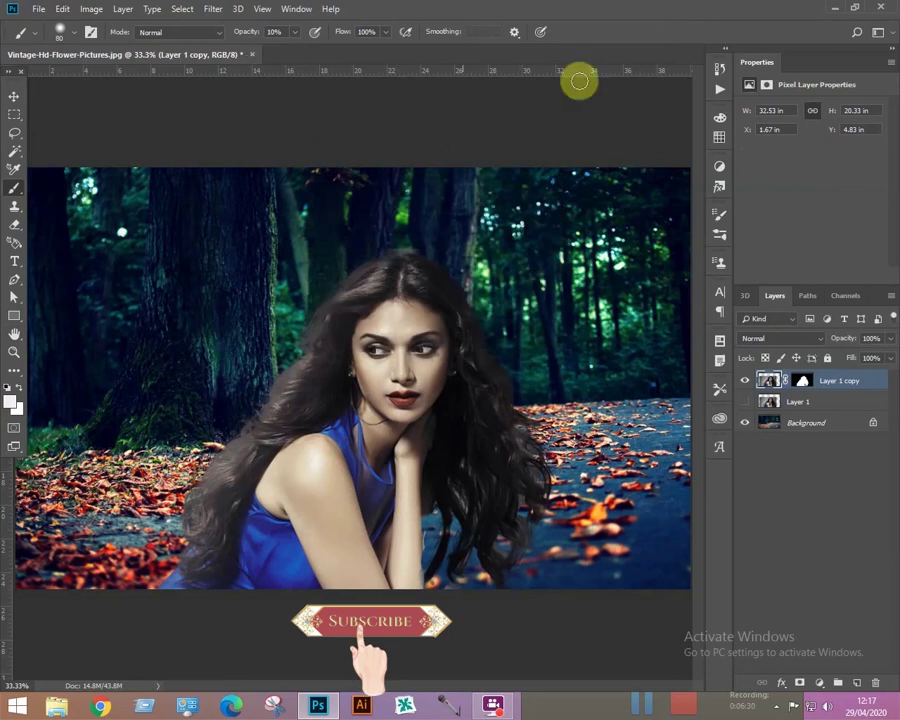
- Open New folder > 5 pp on the desktop and preview the original portrait photo
left_click(834, 14)
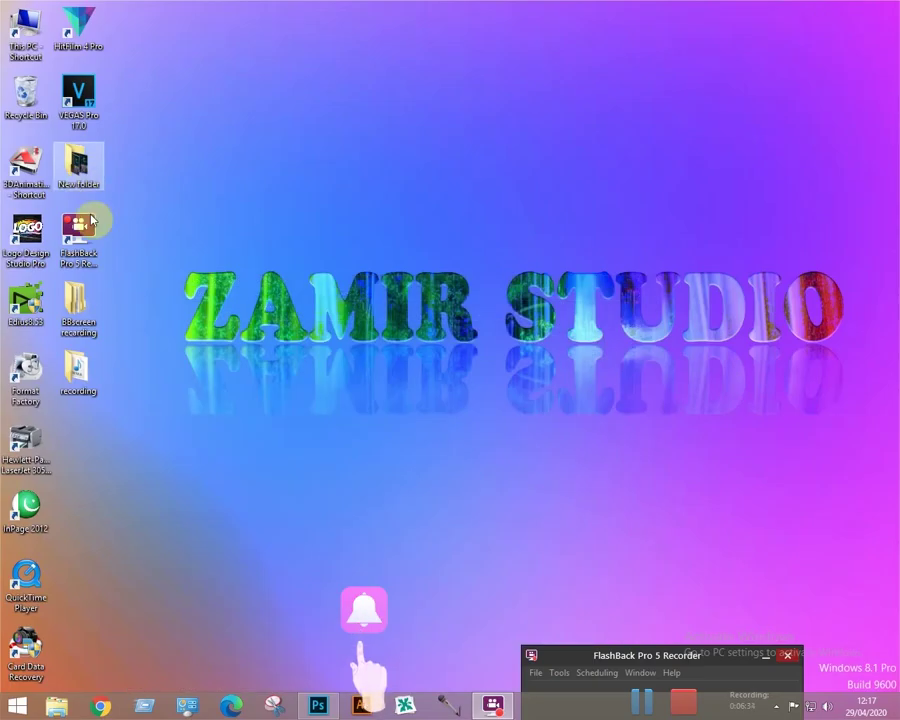
double_click(76, 162)
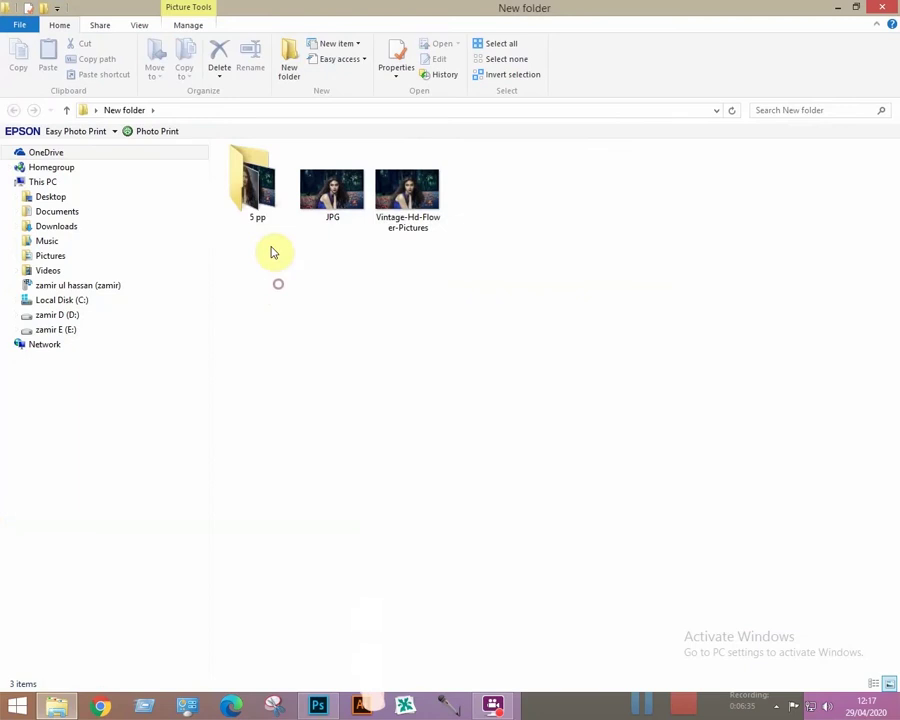
double_click(255, 180)
double_click(272, 176)
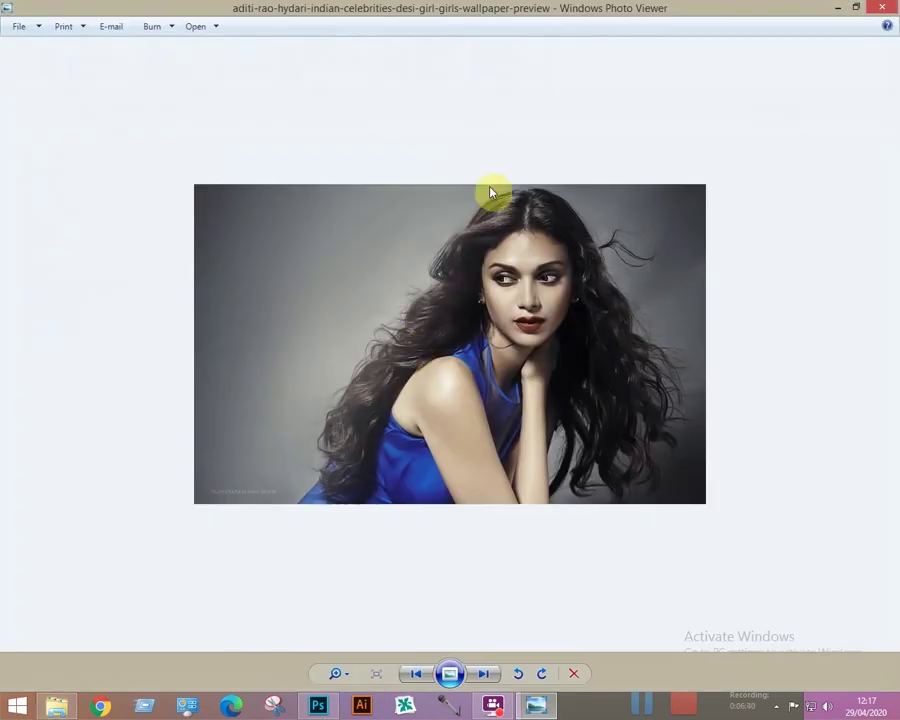
left_click(884, 8)
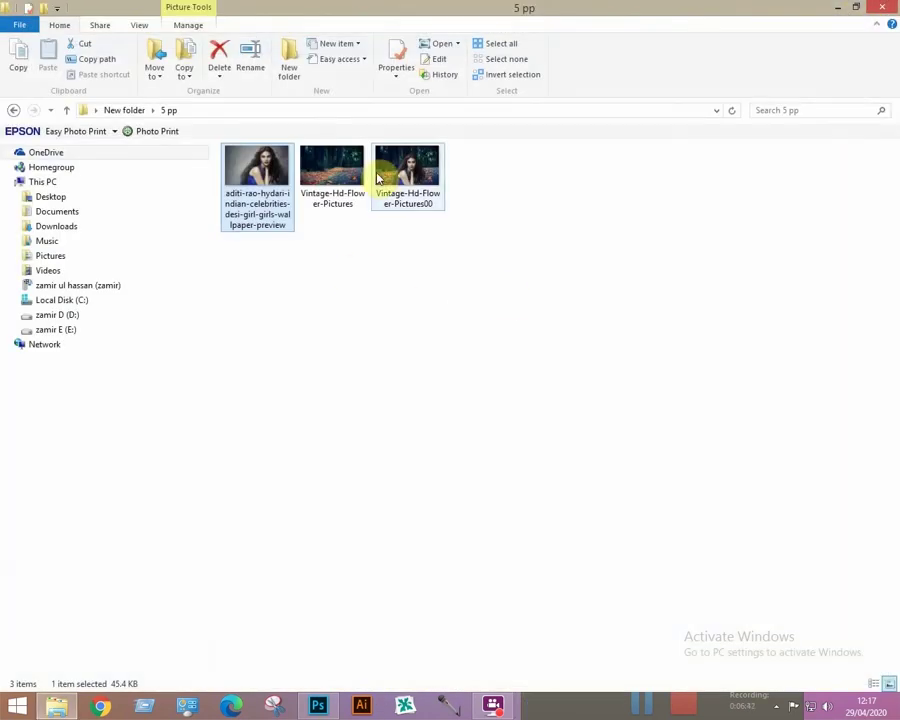
- View the saved composite Vintage-Hd-Flower-Pictures00, then close the viewer and the folder window
left_click(407, 170)
double_click(407, 170)
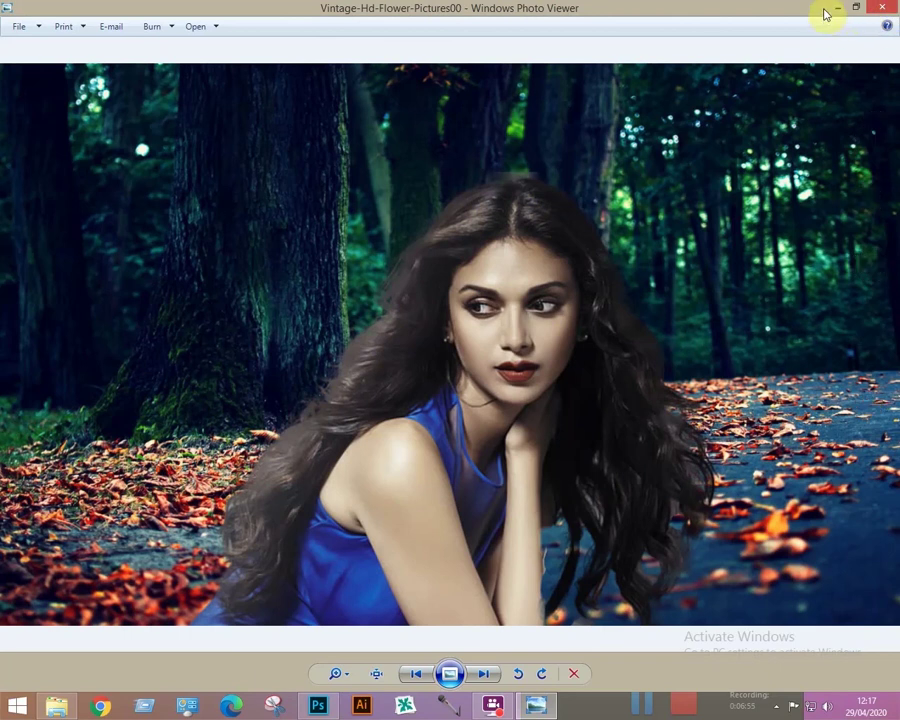
left_click(884, 10)
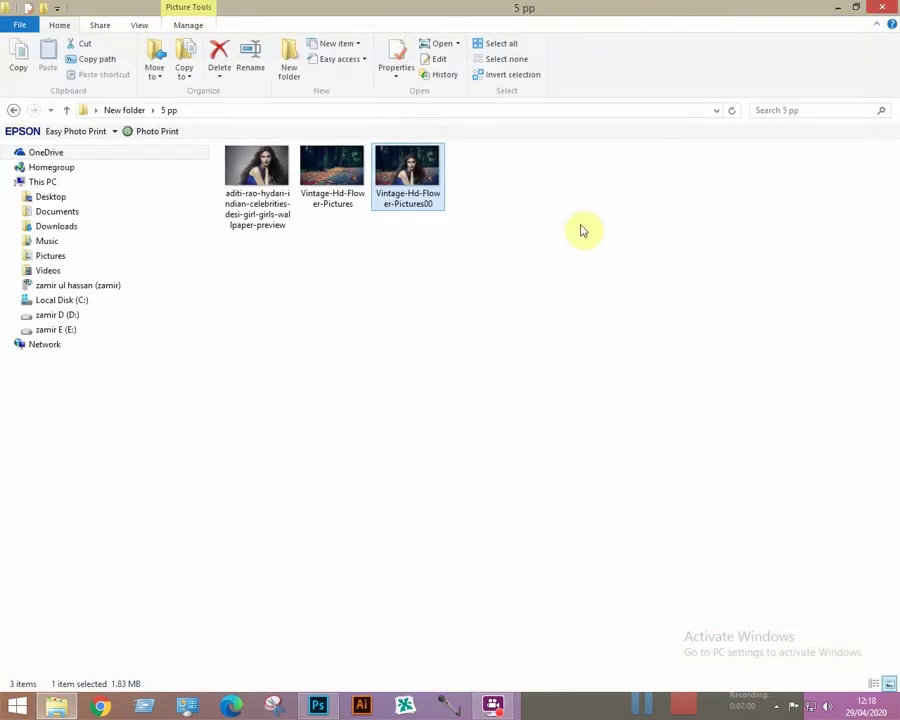
left_click(882, 10)
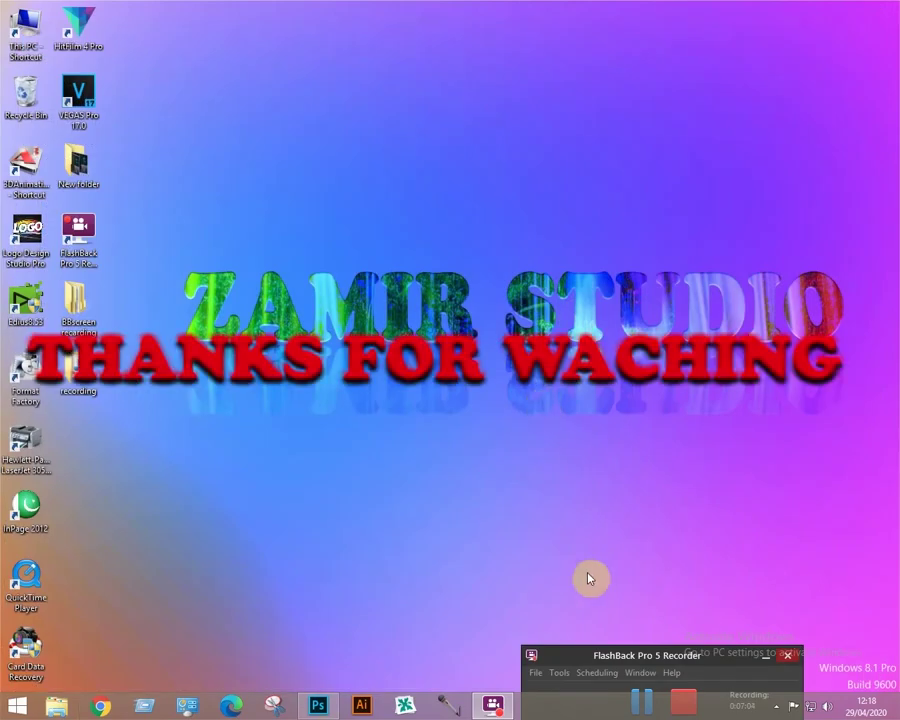
left_click_drag(590, 664, 510, 457)
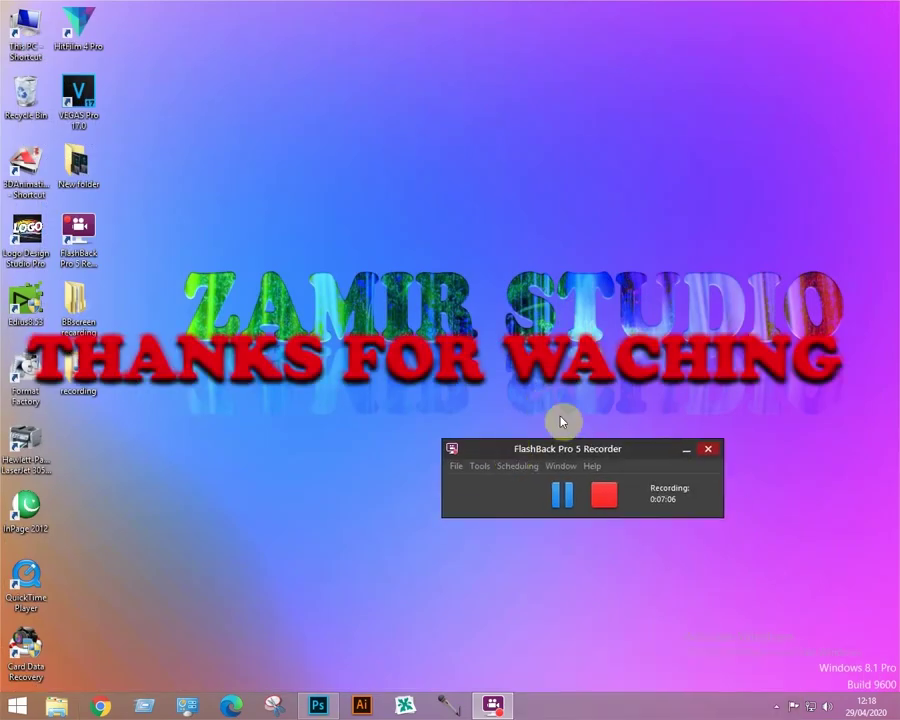